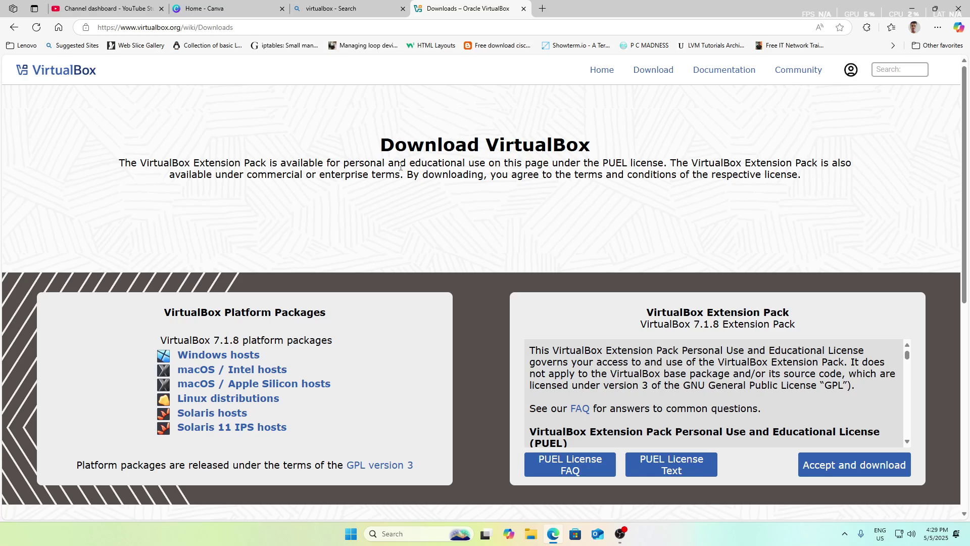
- Look over the VirtualBox search result and download page, and check the browser's list of downloaded files
left_click(343, 9)
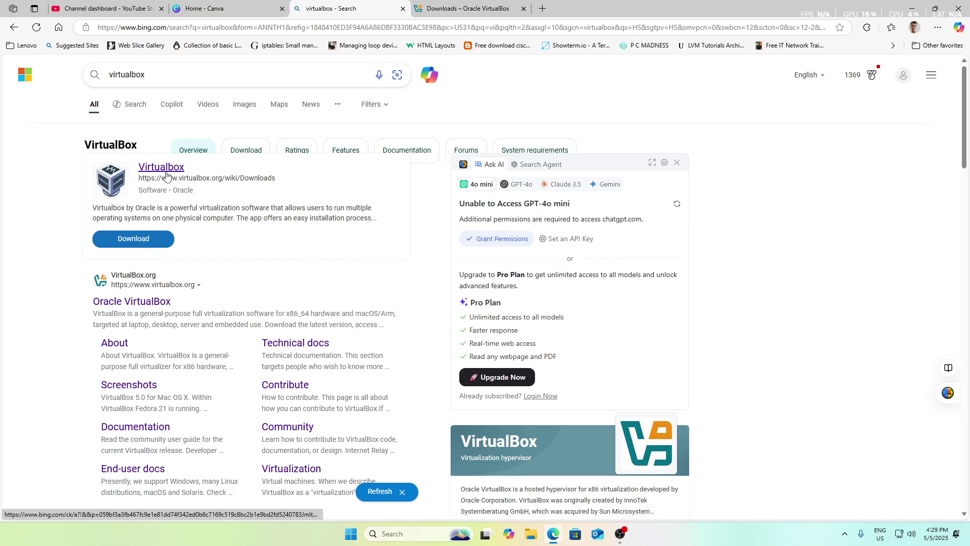
left_click(457, 9)
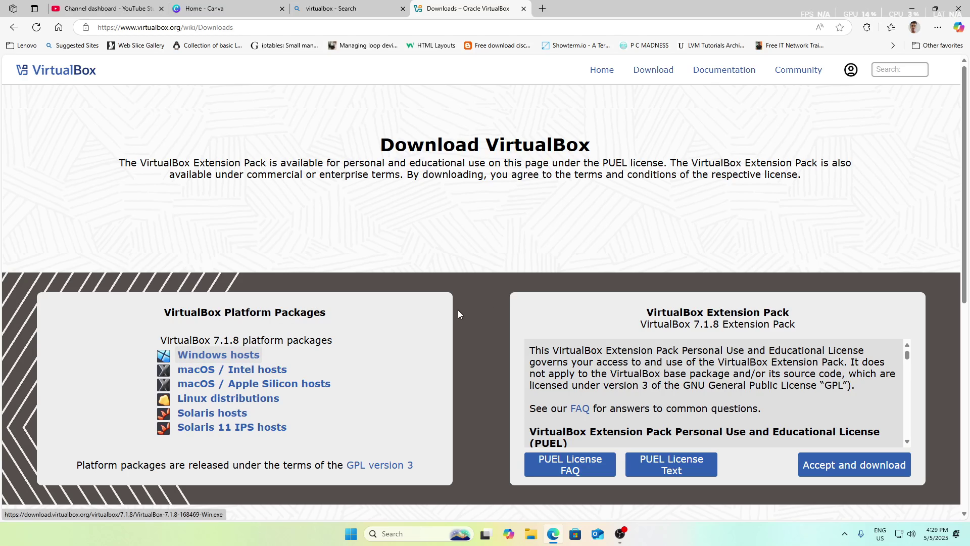
scroll(712, 371, "down", 1)
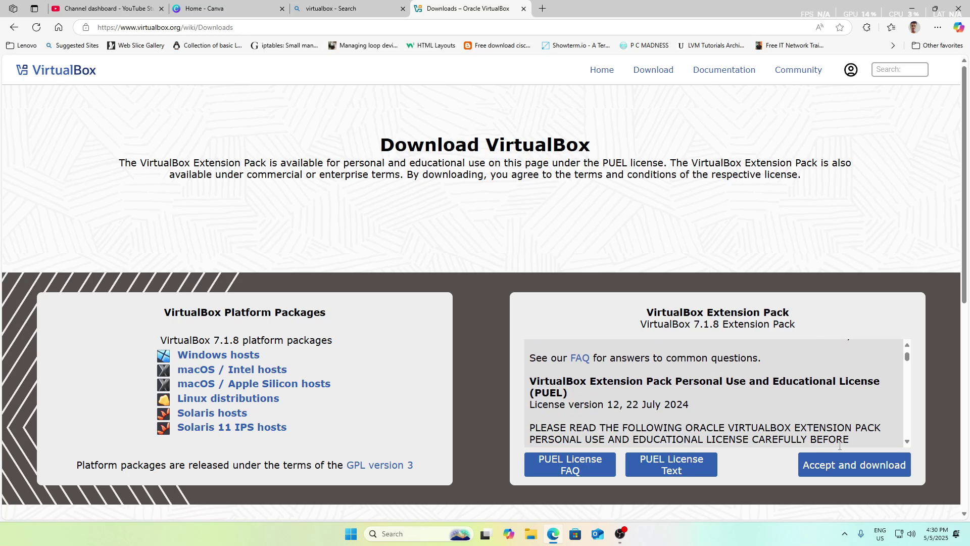
left_click(938, 28)
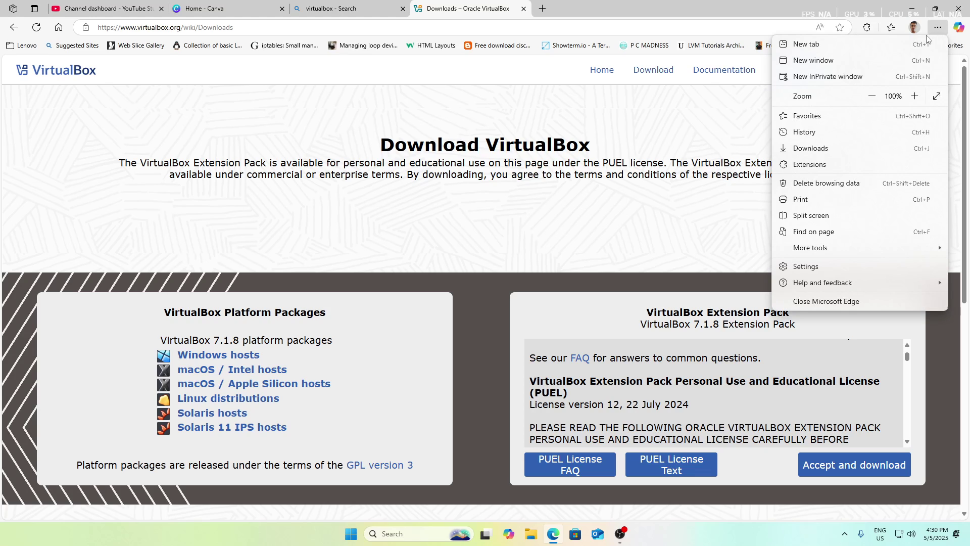
left_click(838, 146)
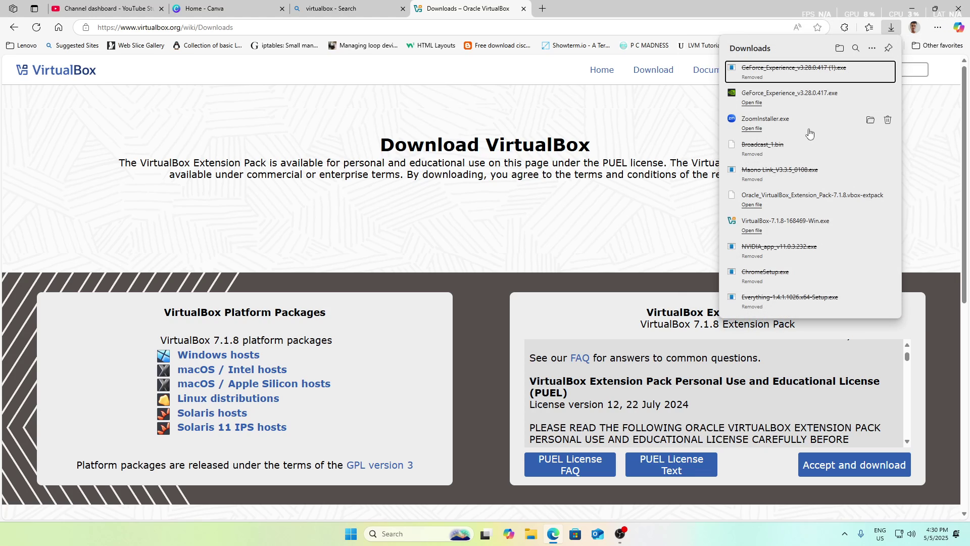
- Minimize the browser, open the Downloads folder in File Explorer and select the Oracle VirtualBox Extension Pack 7.1.8 file
left_click(913, 10)
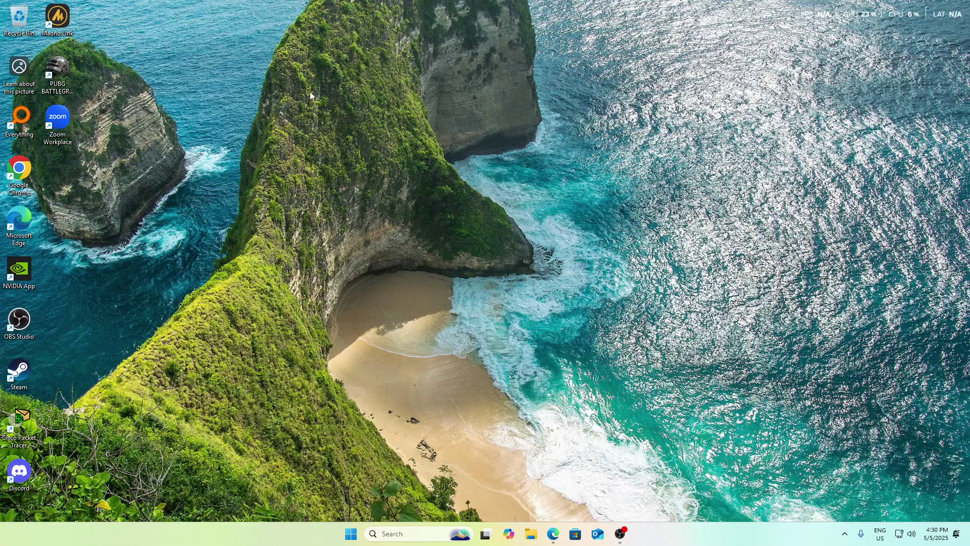
left_click(531, 533)
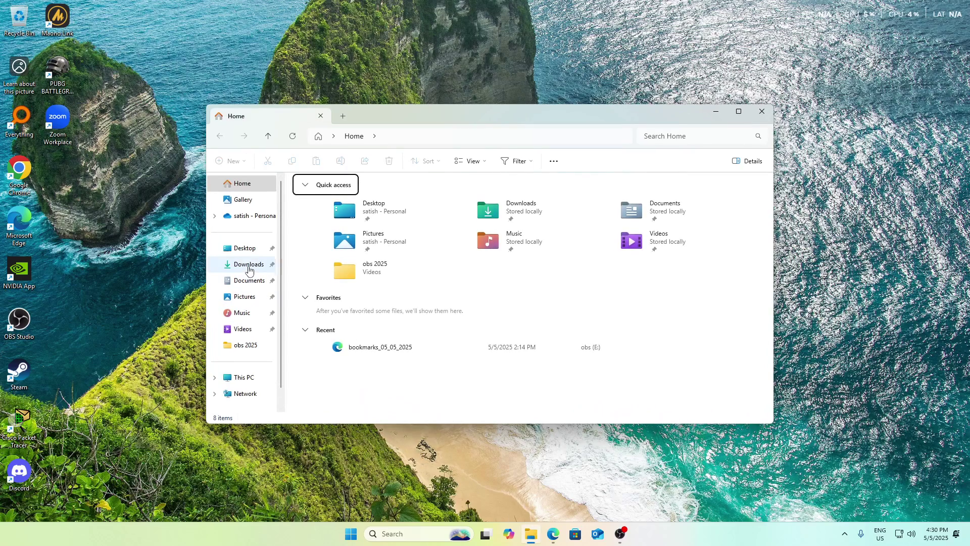
left_click(248, 265)
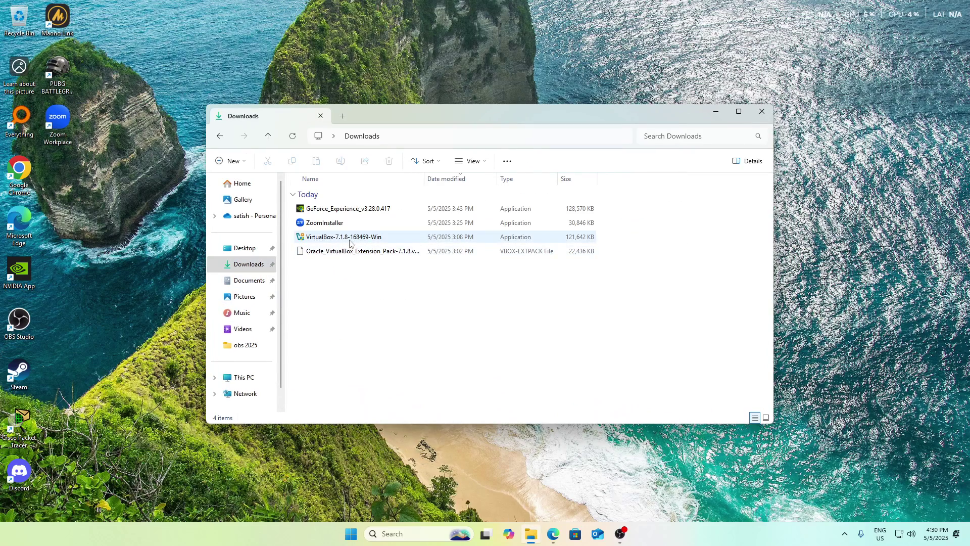
left_click(349, 243)
left_click(363, 253)
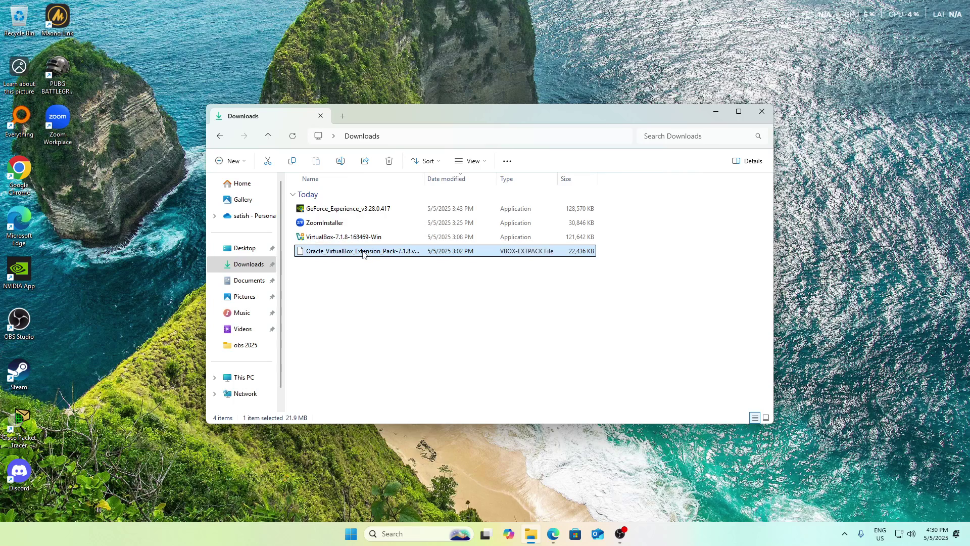
- Maximize the Downloads folder window and display its files as extra large icons
left_click(738, 111)
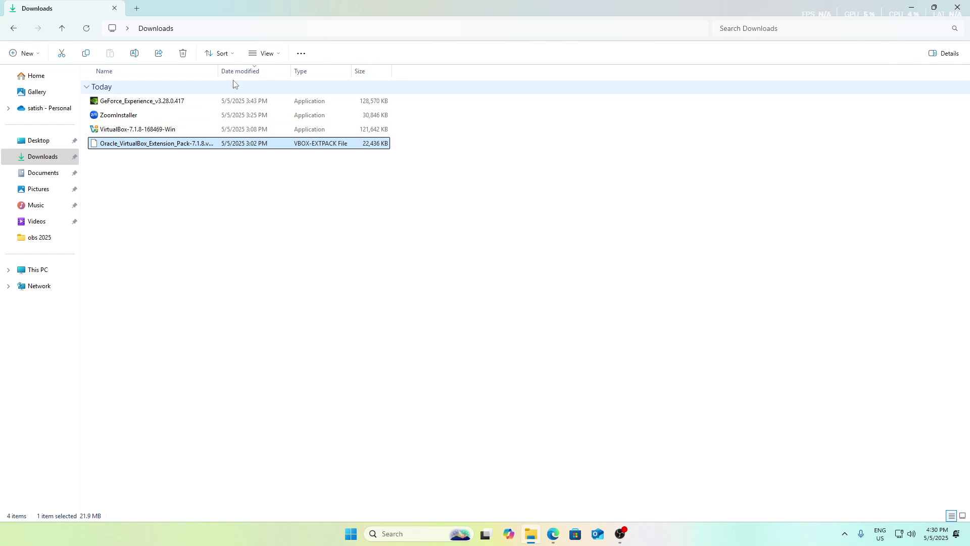
left_click(264, 53)
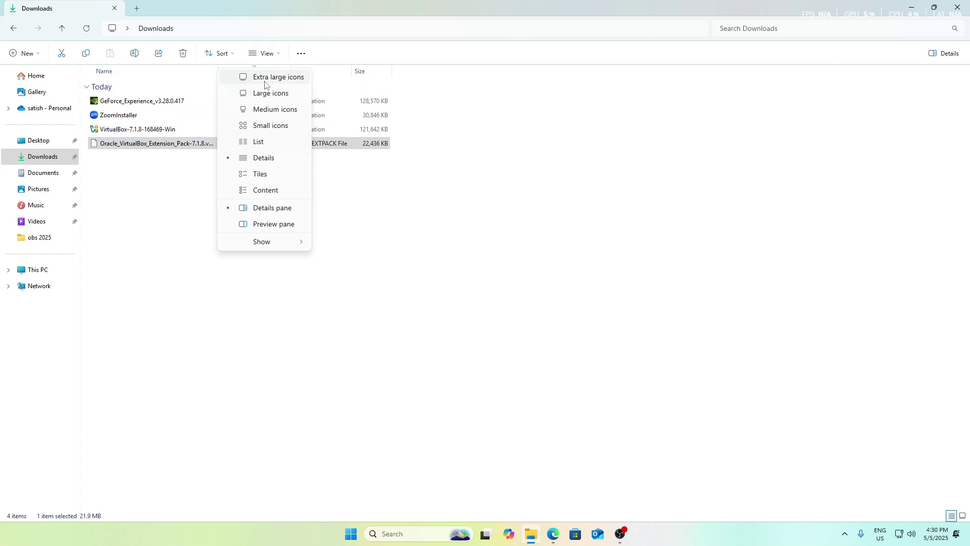
left_click(267, 80)
left_click(387, 274)
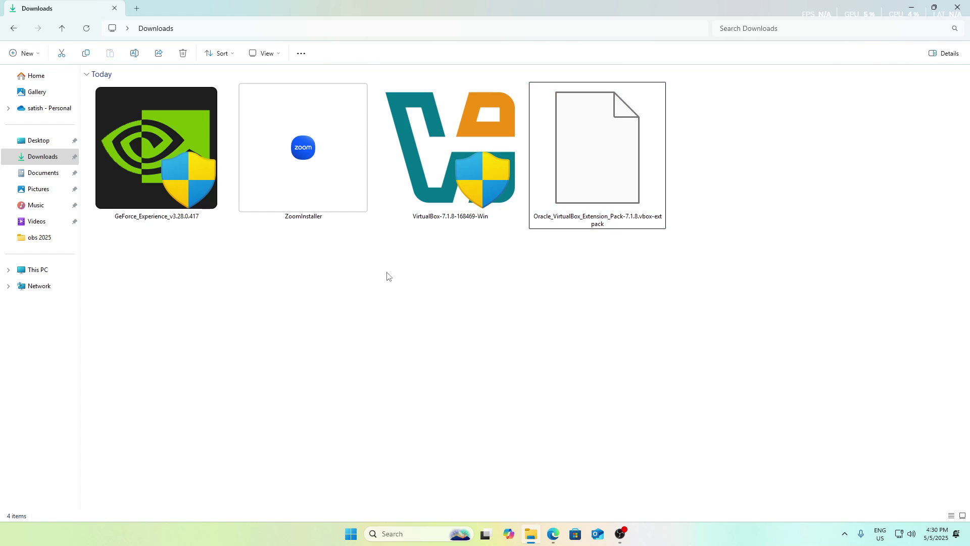
left_click(448, 218)
left_click(578, 217)
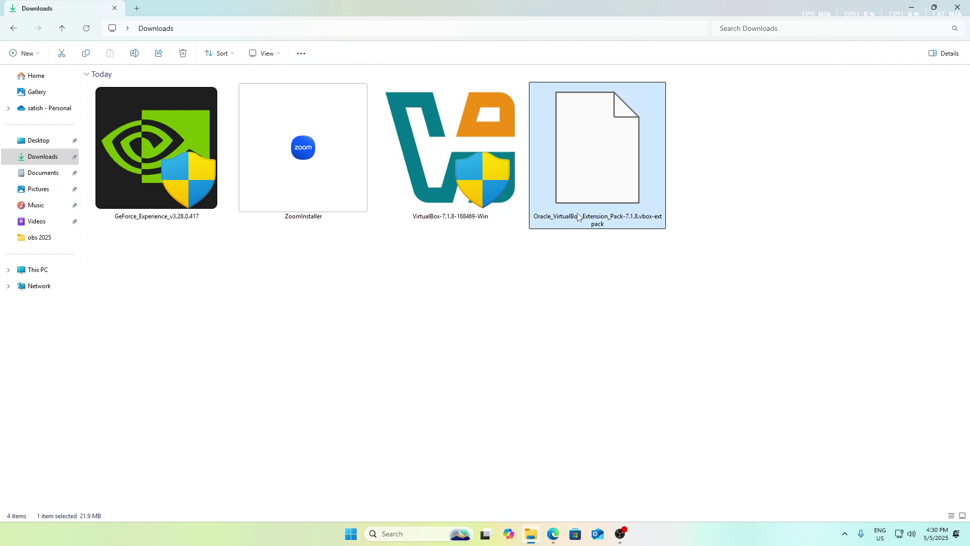
left_click(555, 266)
- Launch the VirtualBox-7.1.8-168469-Win installer and accept the terms of its license agreement
double_click(485, 212)
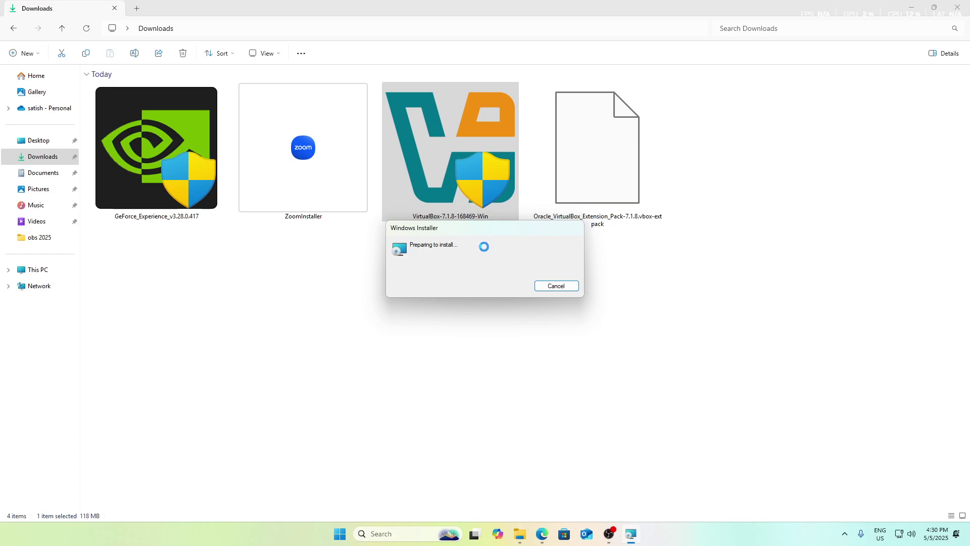
left_click(534, 345)
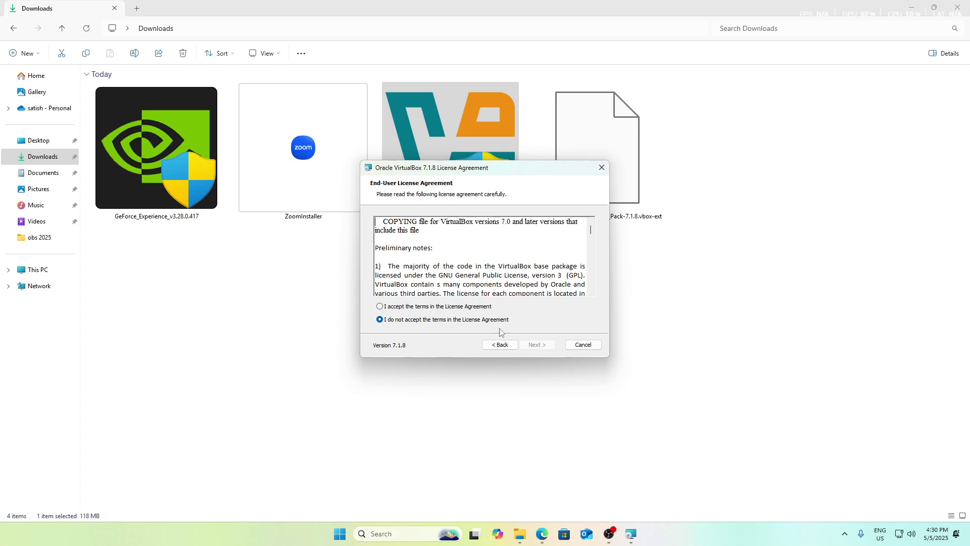
left_click(409, 307)
left_click(526, 345)
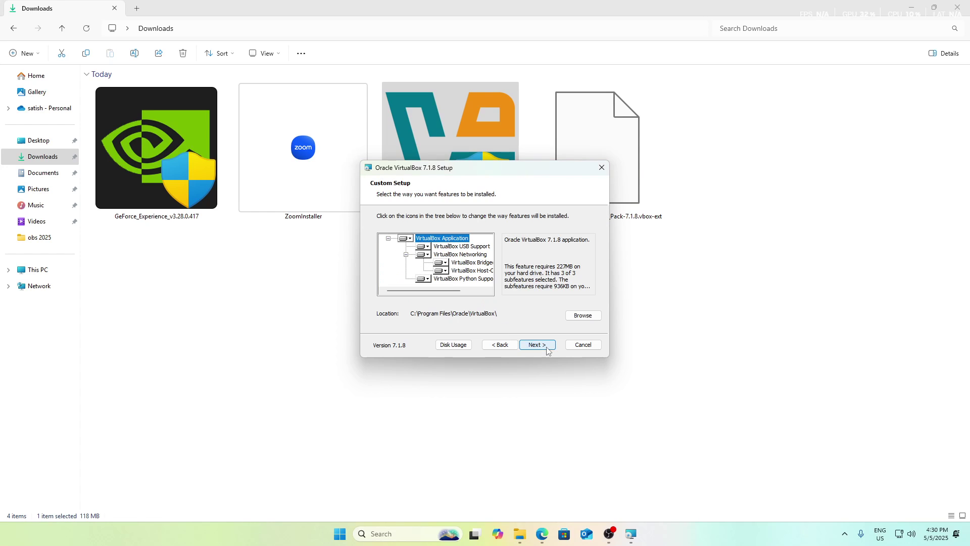
- Keep the default features and location, proceed past the missing Python dependencies notice and install VirtualBox 7.1.8
left_click(545, 349)
left_click(545, 348)
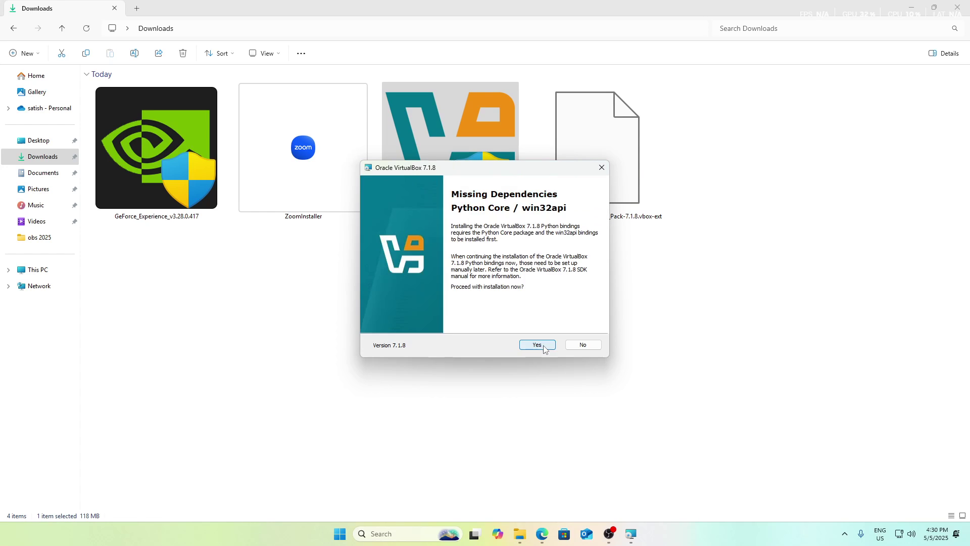
left_click(545, 349)
left_click(544, 349)
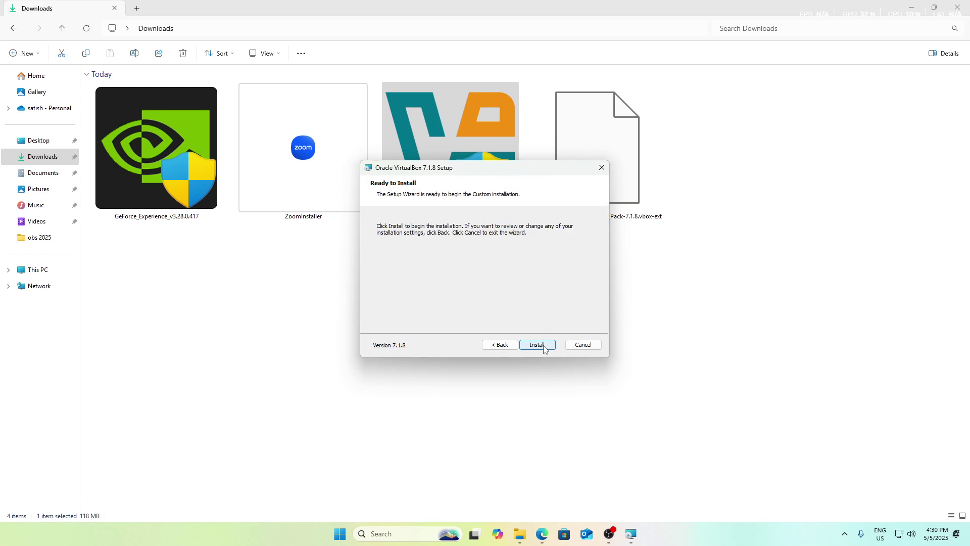
left_click(537, 346)
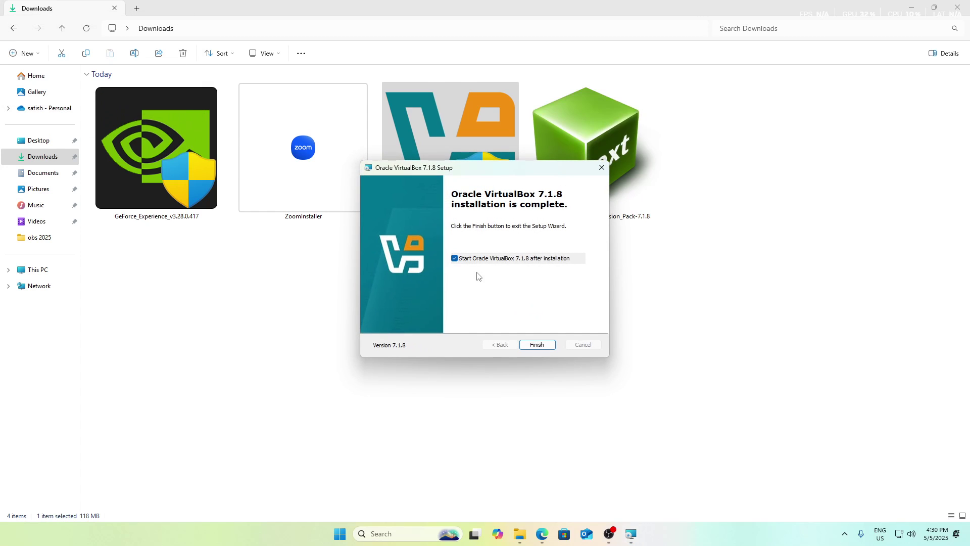
- Finish the setup with VirtualBox set to start after installation, and move its manager window clear of the Extension Pack file
left_click(539, 345)
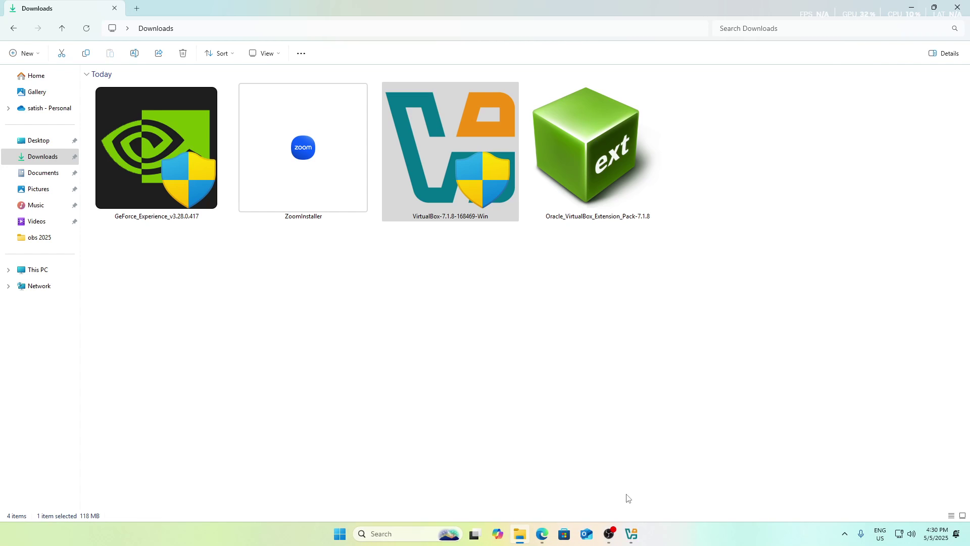
left_click(633, 538)
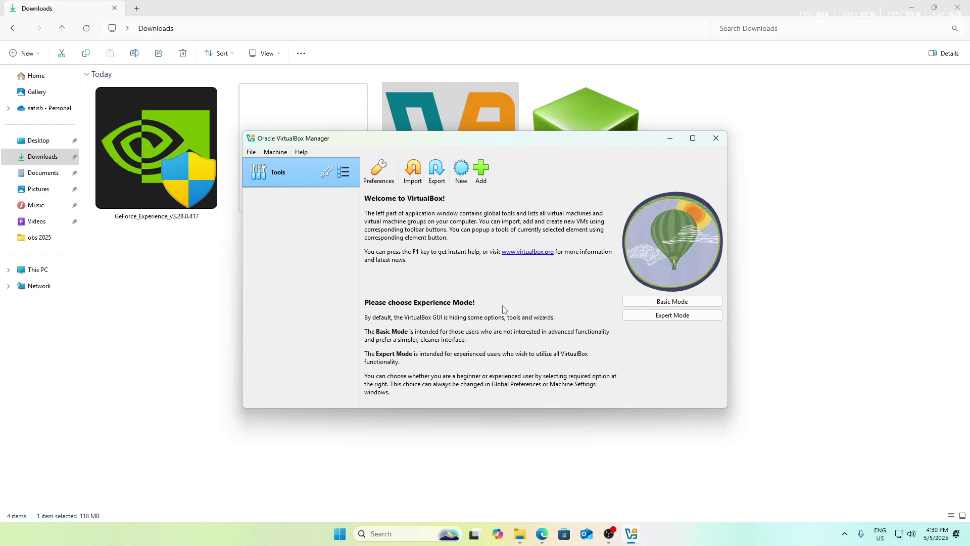
left_click_drag(539, 142, 642, 269)
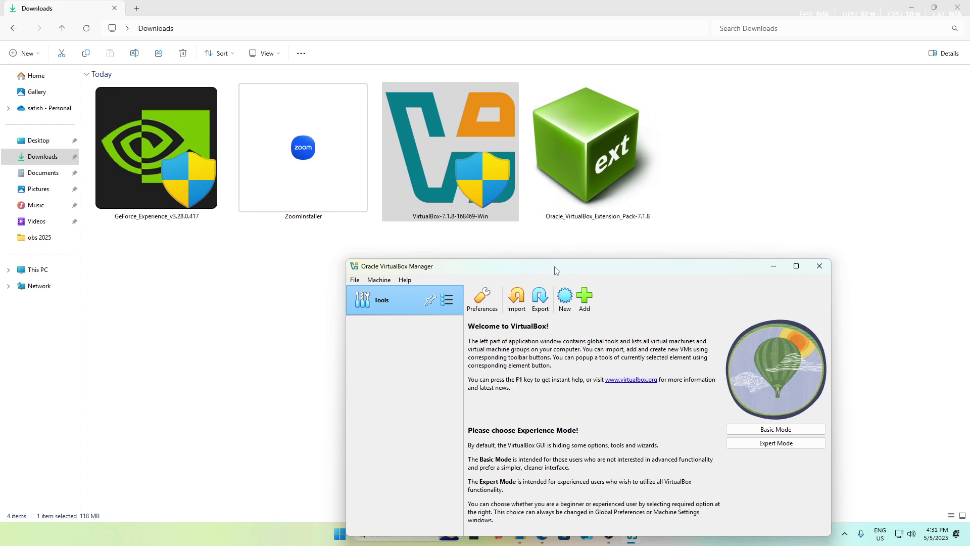
left_click_drag(556, 274, 555, 223)
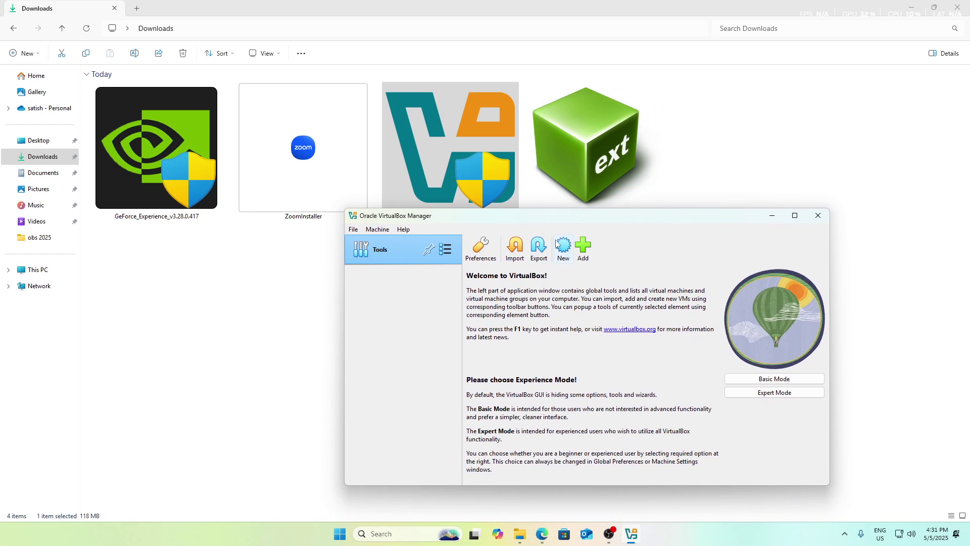
- Open the VirtualBox preferences and examine the basic General, Update, Language and Display settings
left_click(491, 247)
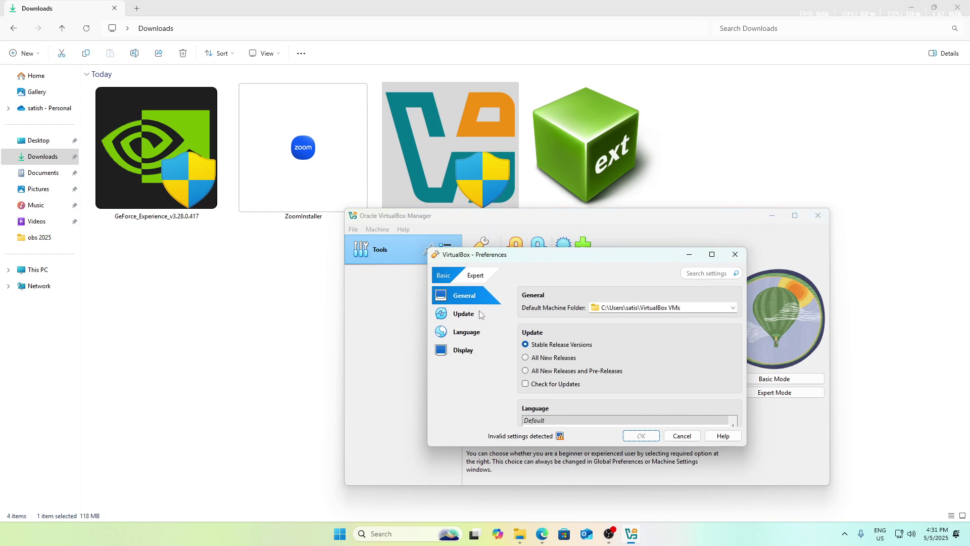
left_click(480, 315)
left_click(476, 302)
scroll(611, 347, "down", 5)
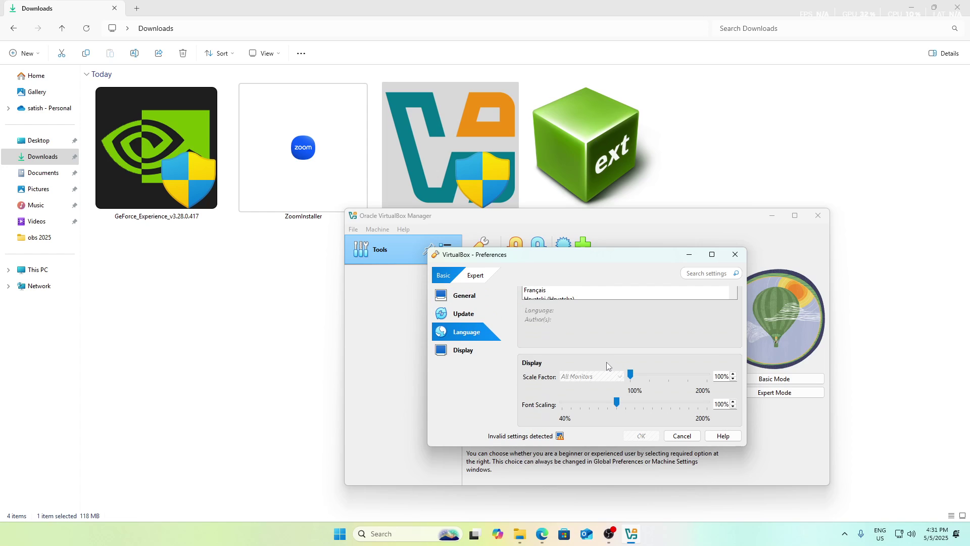
left_click(481, 352)
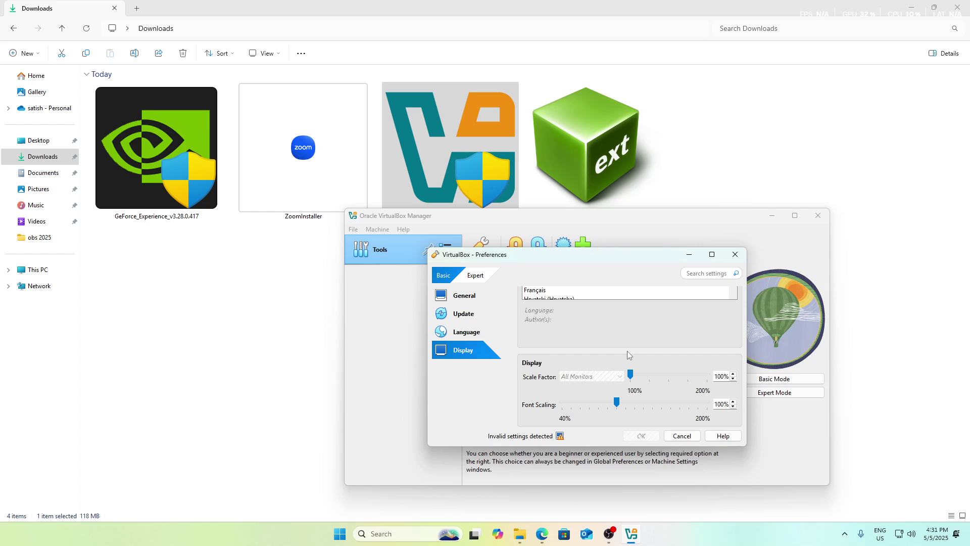
scroll(627, 350, "up", 5)
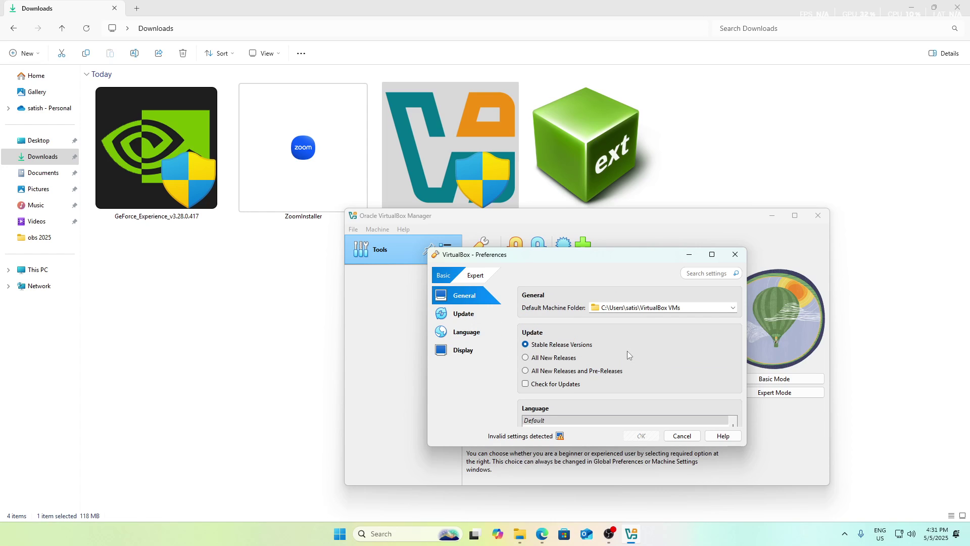
left_click(576, 383)
left_click(476, 332)
left_click(474, 313)
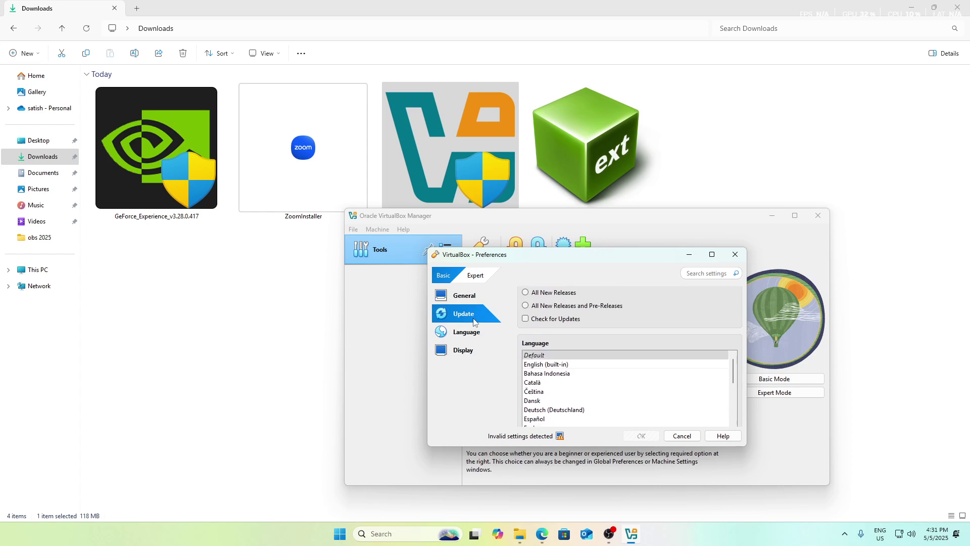
left_click(484, 297)
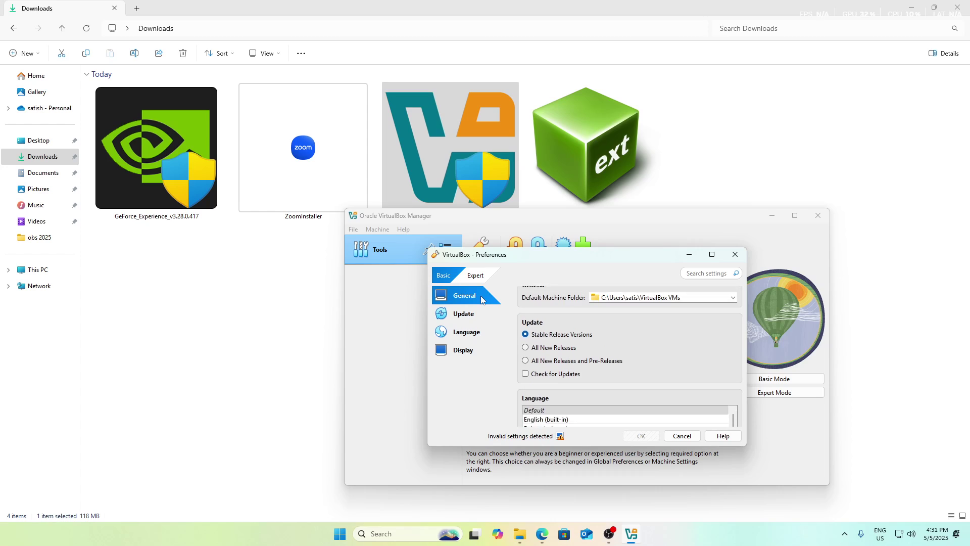
- Show the expert preferences and examine the General, Input, Update, Language and Display settings
left_click(475, 282)
scroll(558, 346, "down", 5)
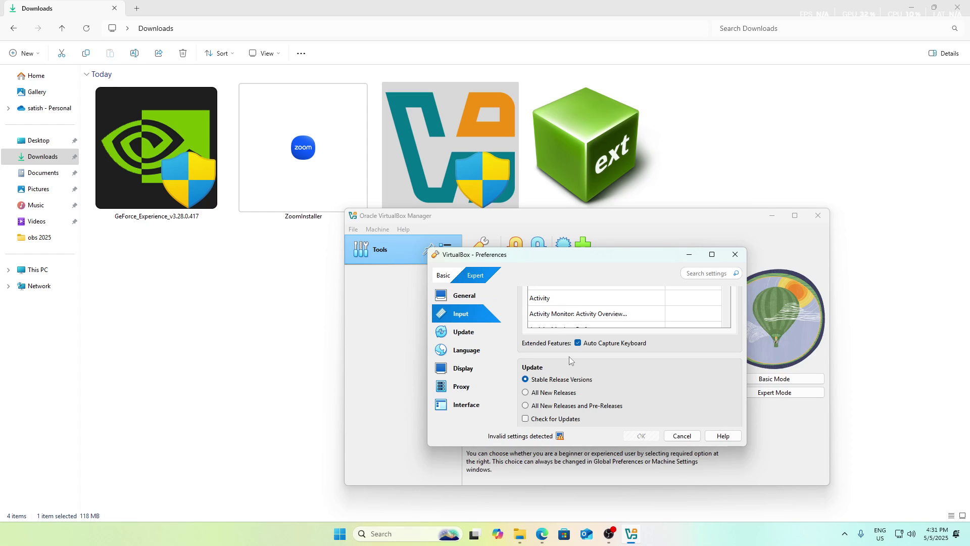
scroll(581, 369, "up", 2)
scroll(591, 374, "up", 3)
scroll(601, 378, "down", 10)
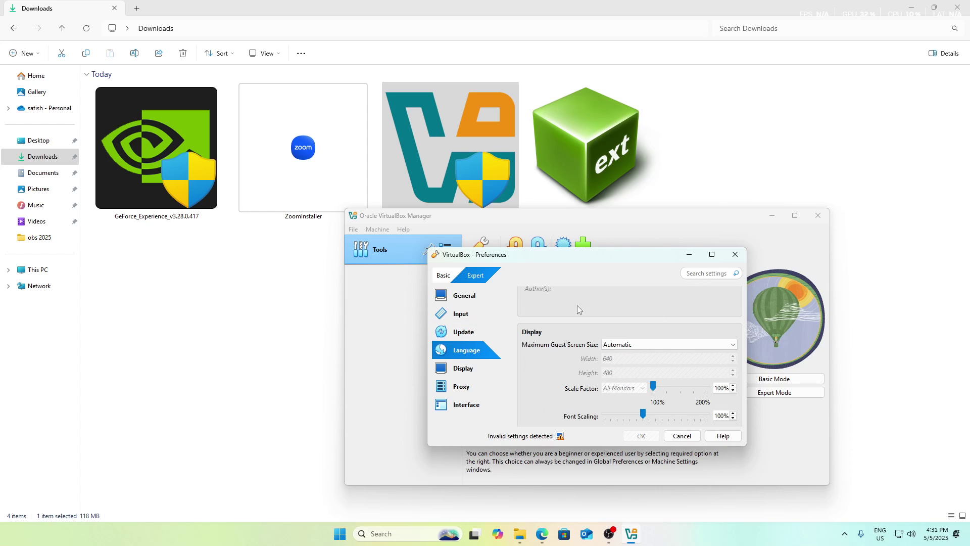
left_click(479, 301)
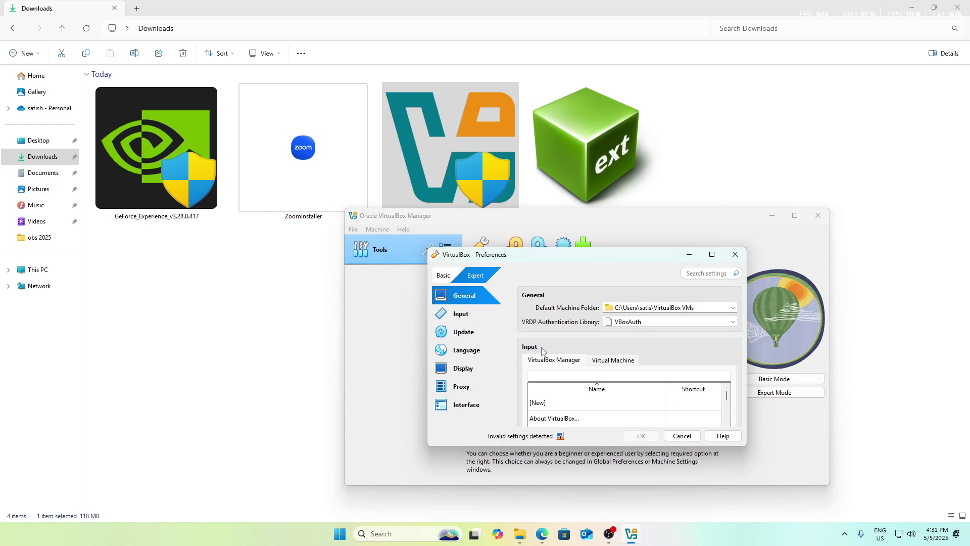
scroll(542, 351, "down", 2)
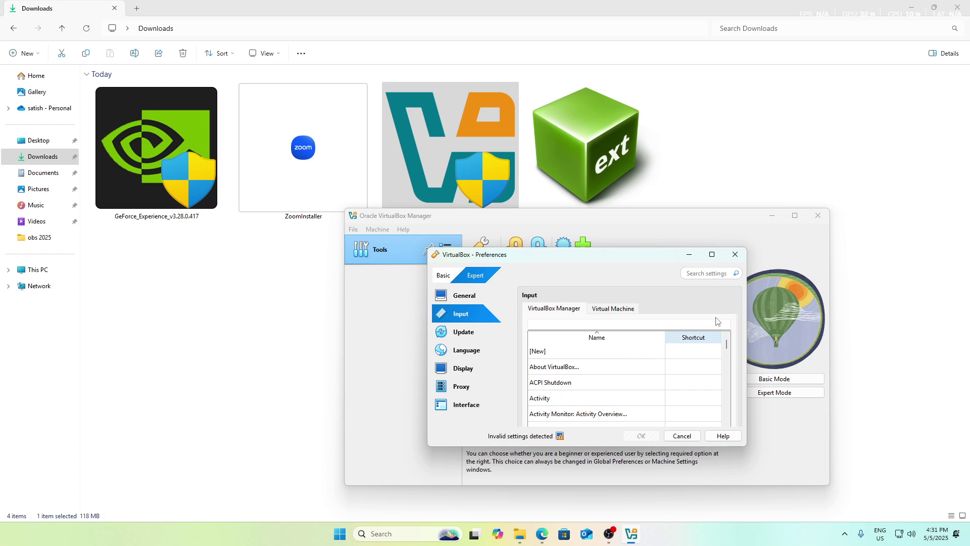
- Maximize the preferences window and examine the expert Update, Display, Proxy and Interface settings, including the Maximum Guest Screen Size options
left_click(712, 255)
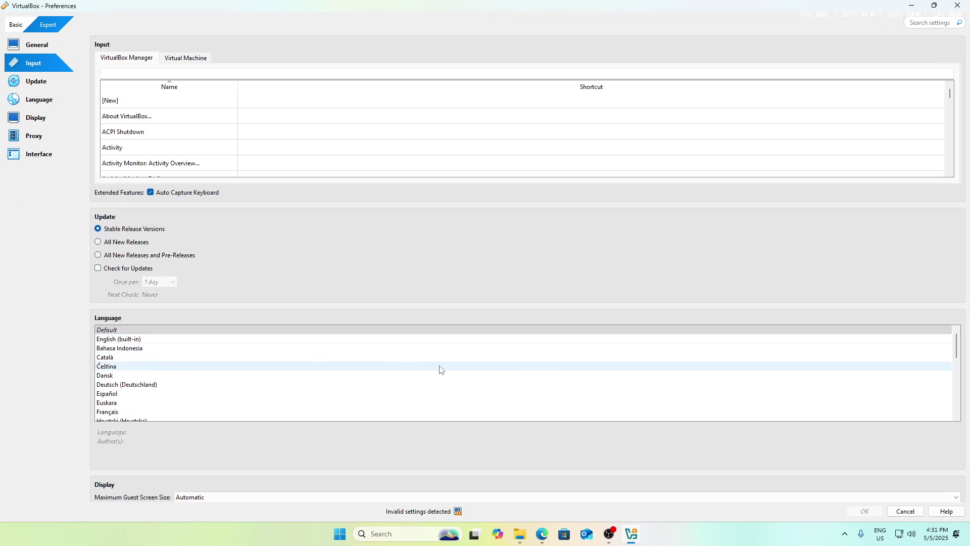
left_click(53, 87)
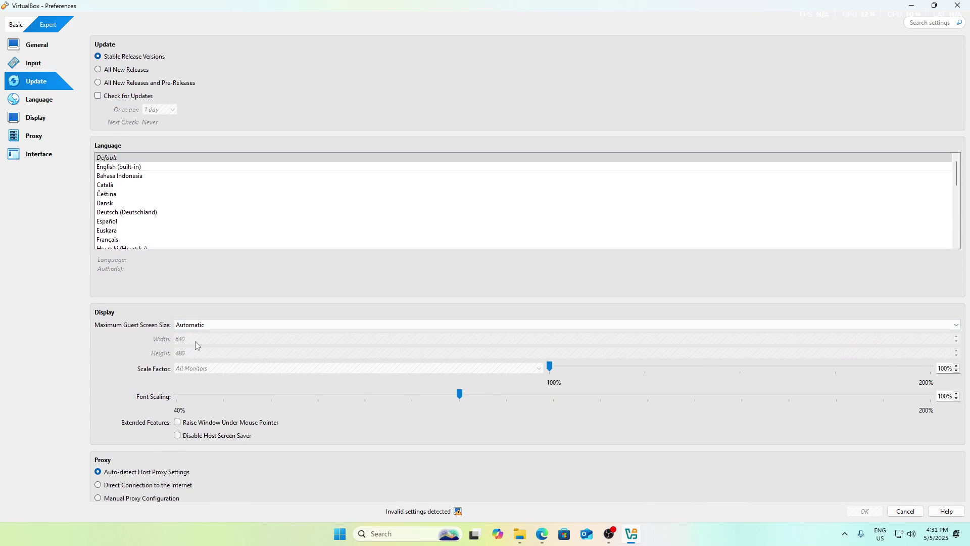
left_click(229, 328)
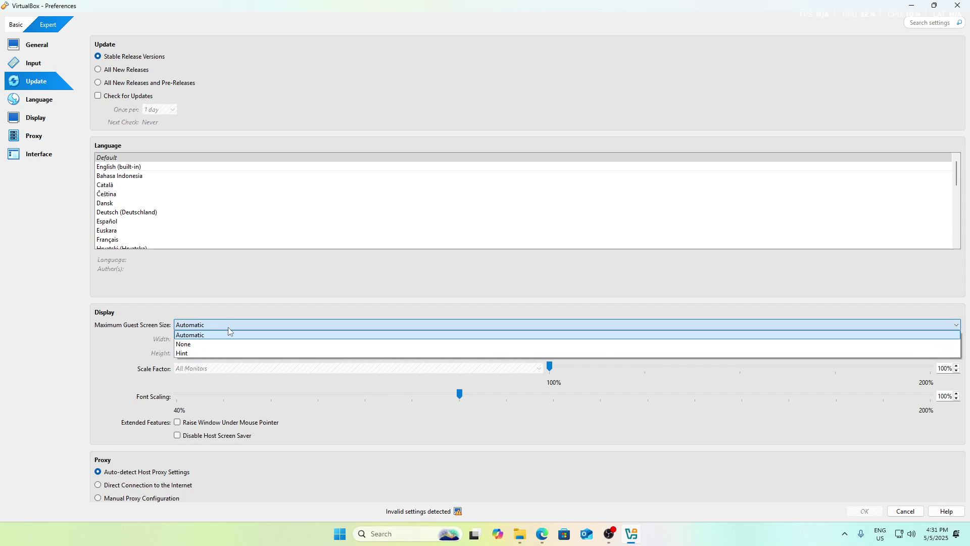
left_click(228, 328)
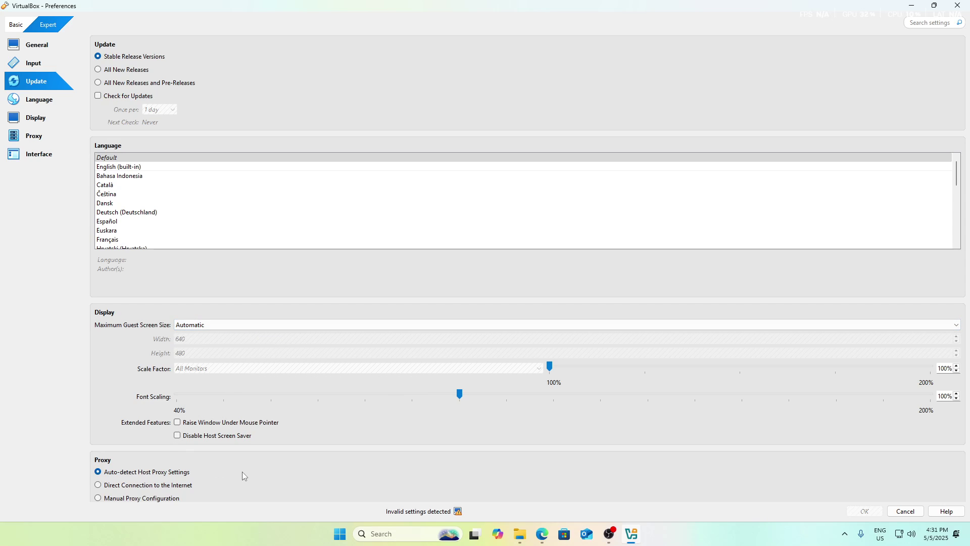
scroll(243, 471, "down", 1)
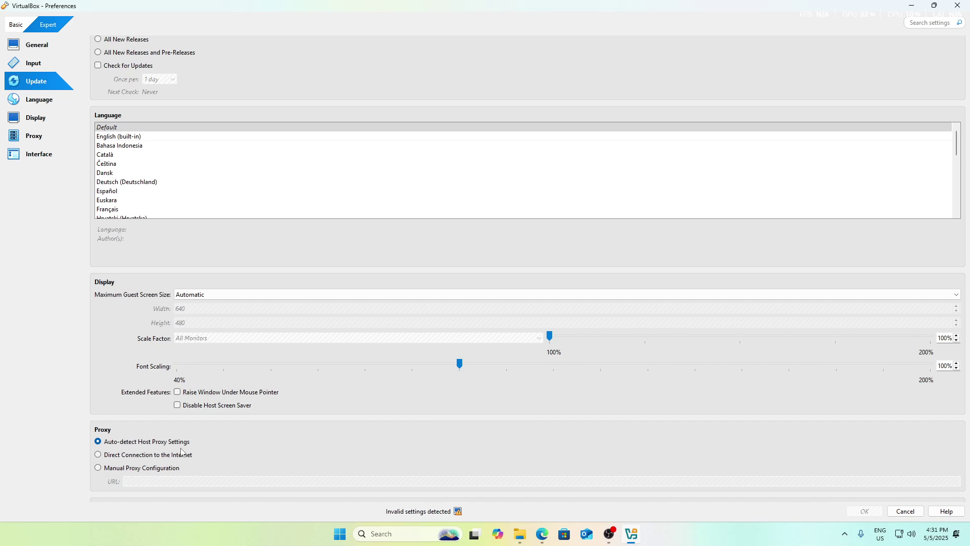
left_click(41, 123)
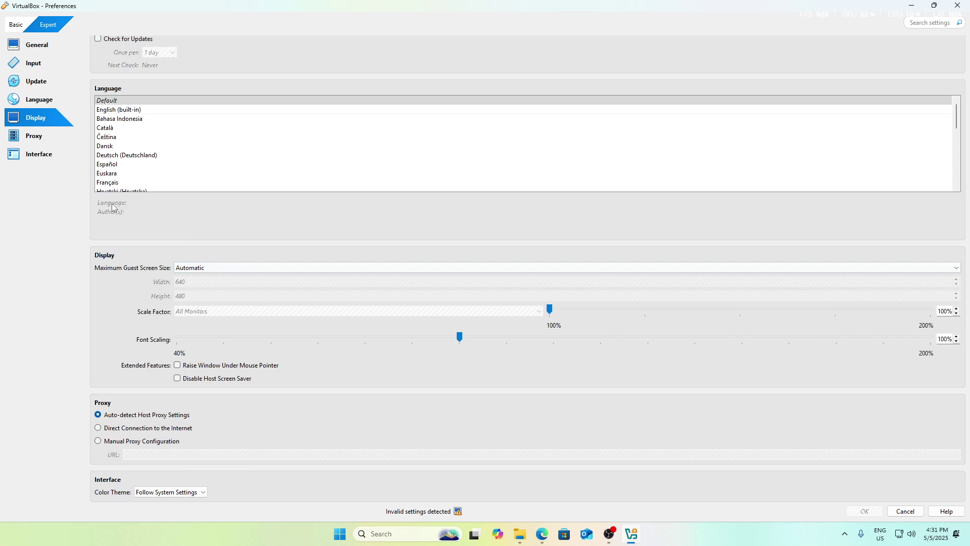
left_click(48, 142)
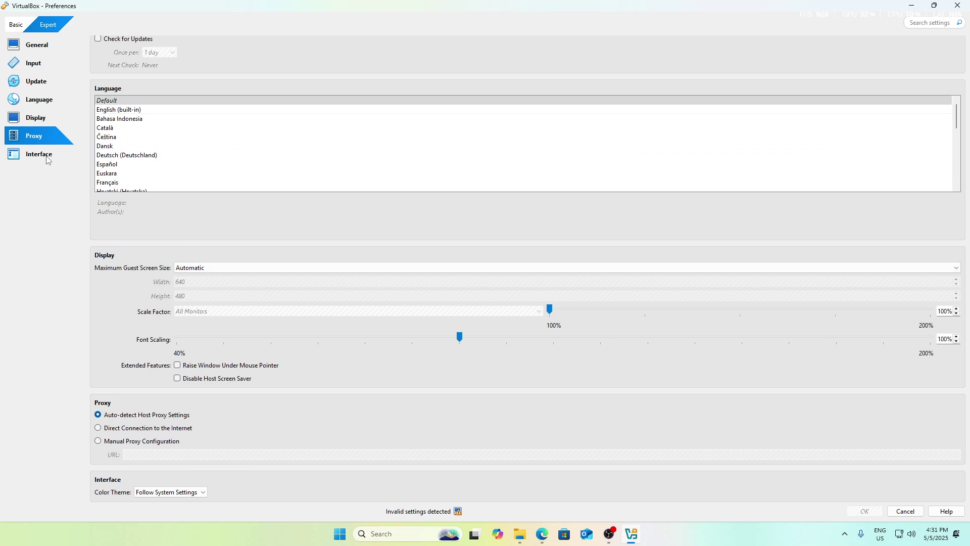
left_click(46, 159)
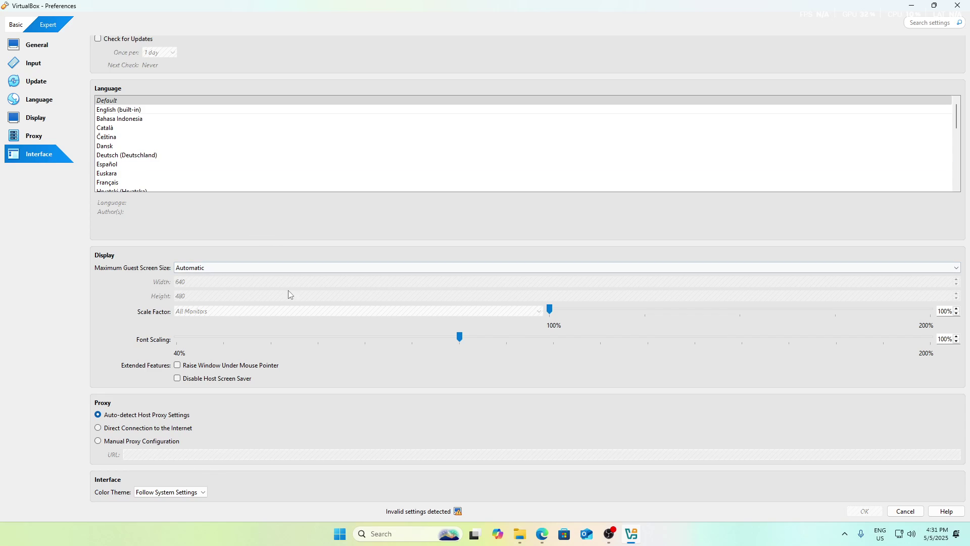
- Review the expert Display, Update, Input and General settings again, return to the basic preferences and close them without saving
left_click(48, 120)
left_click(35, 81)
left_click(33, 56)
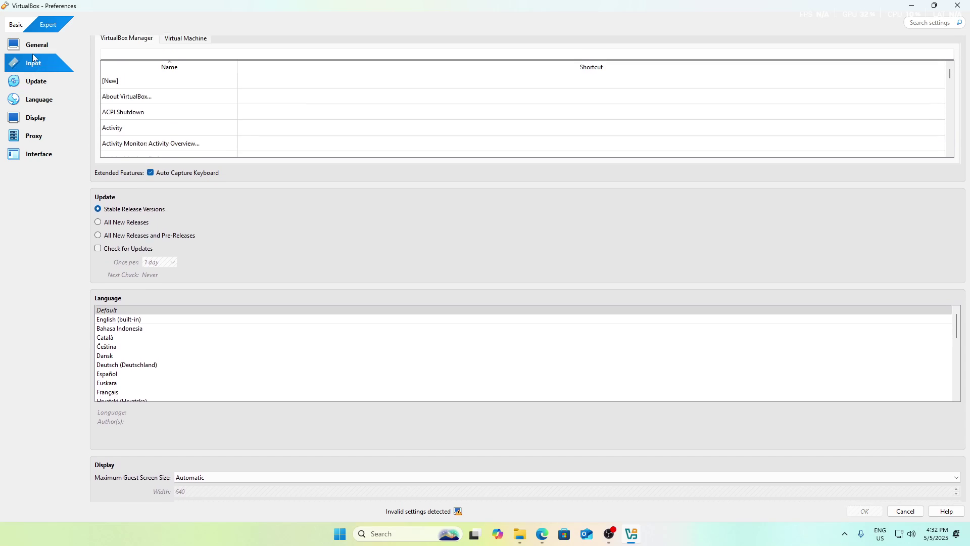
left_click(31, 51)
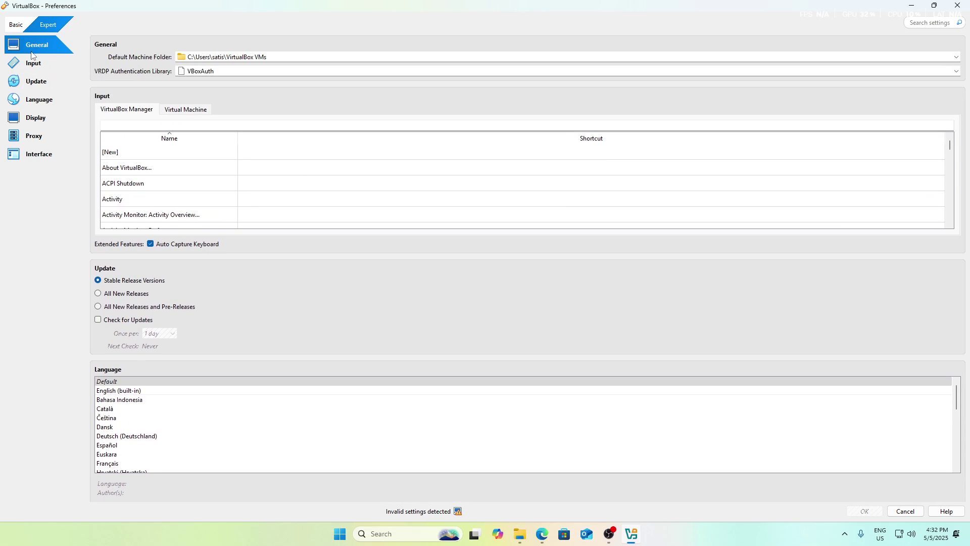
left_click(23, 26)
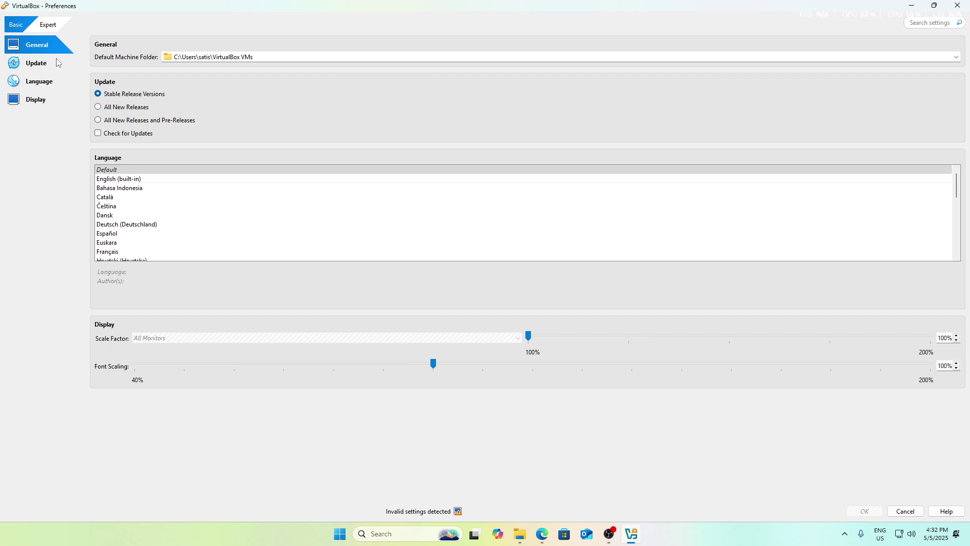
left_click(956, 5)
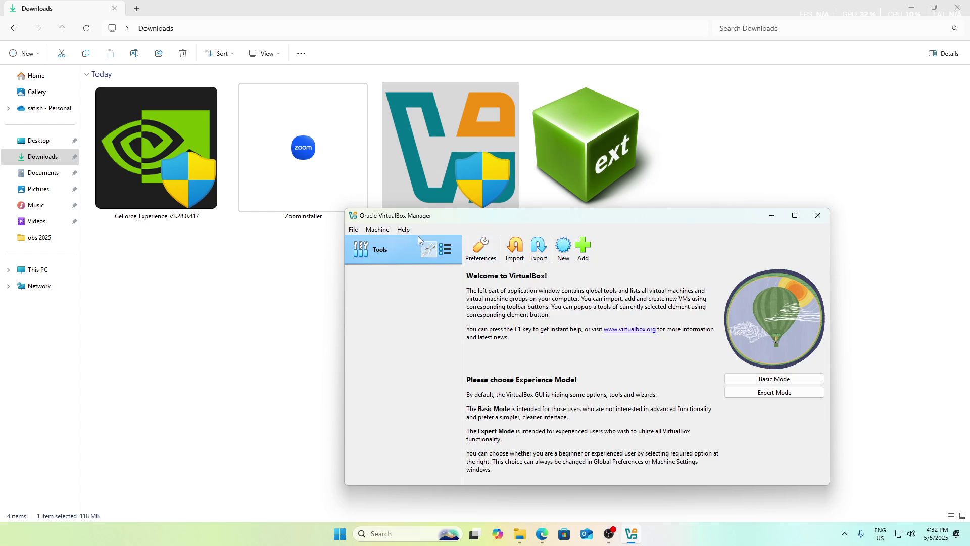
- Open the Extension Pack Manager and choose the Oracle_VirtualBox_Extension_Pack-7.1.8 file from Downloads as the package to install
left_click(355, 230)
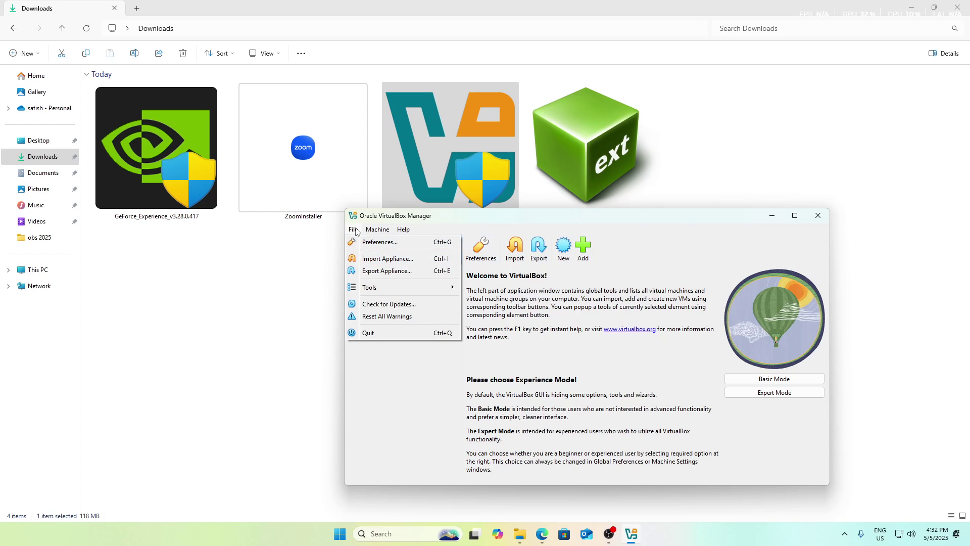
mouse_move(380, 289)
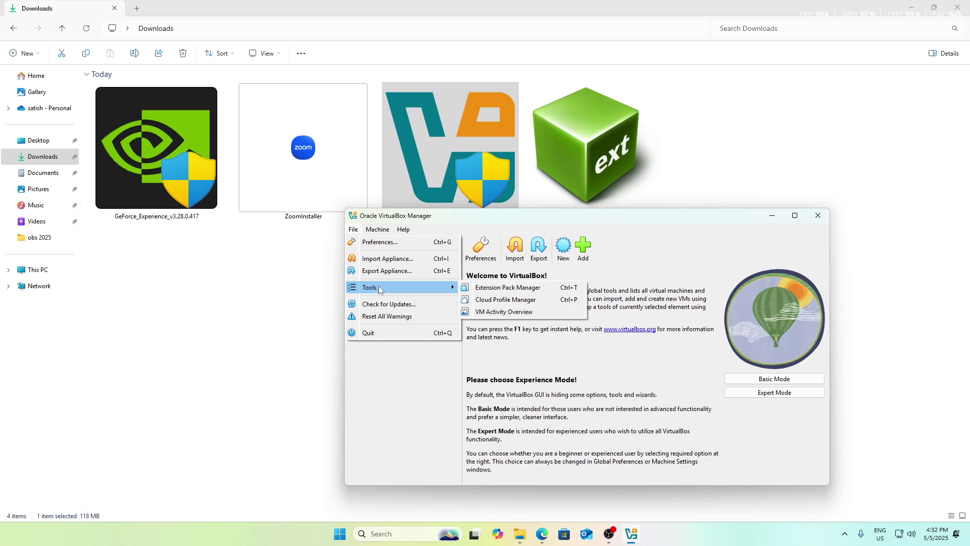
left_click(475, 292)
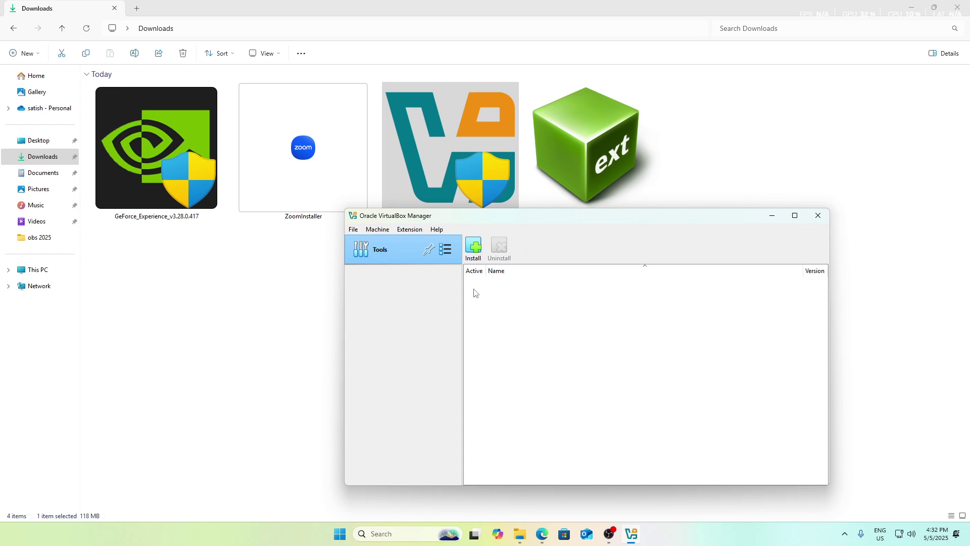
left_click(474, 257)
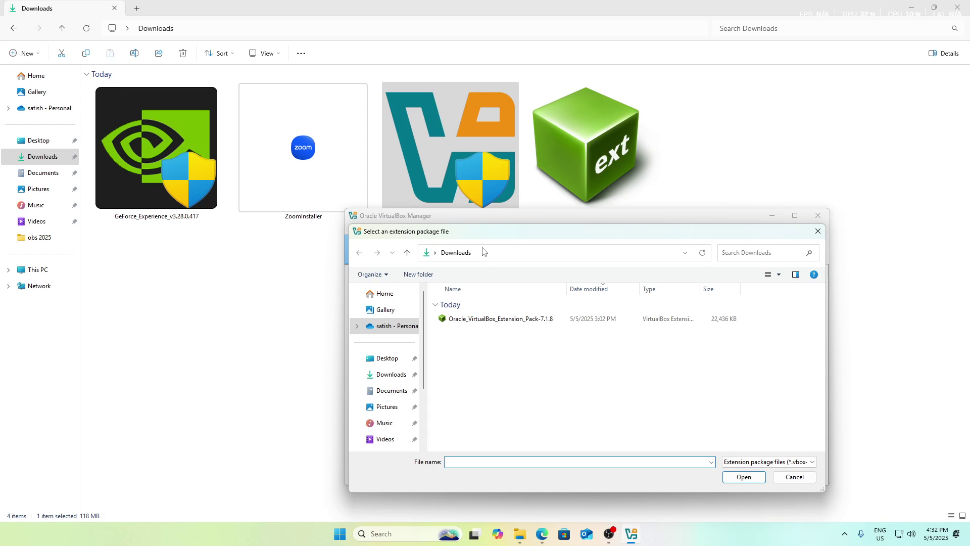
left_click(481, 319)
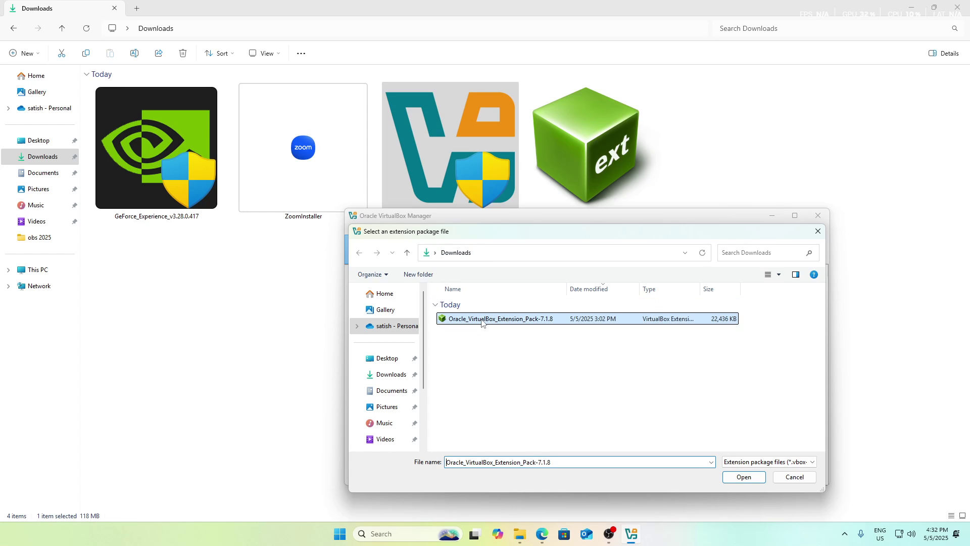
left_click(735, 477)
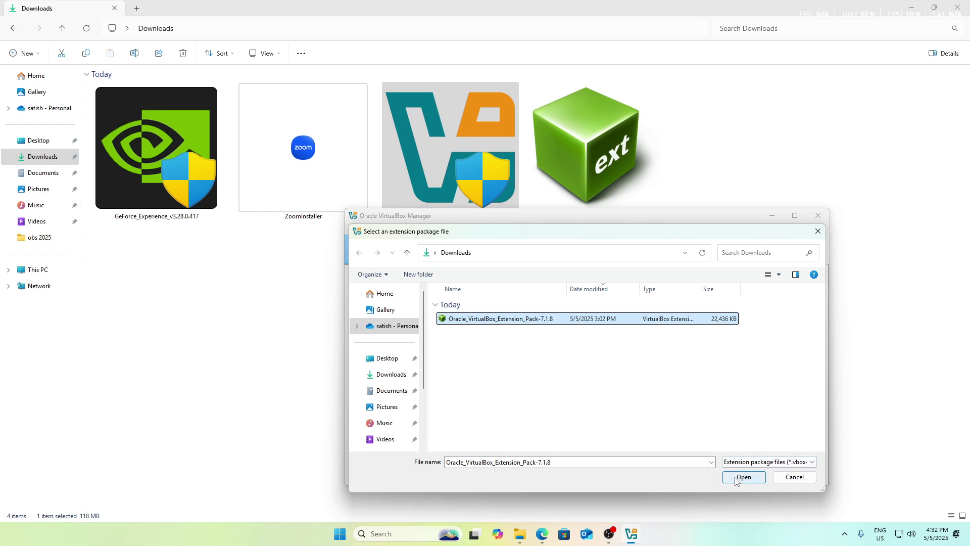
- Confirm installing the Extension Pack, read its license through to the end and agree to it
left_click(568, 417)
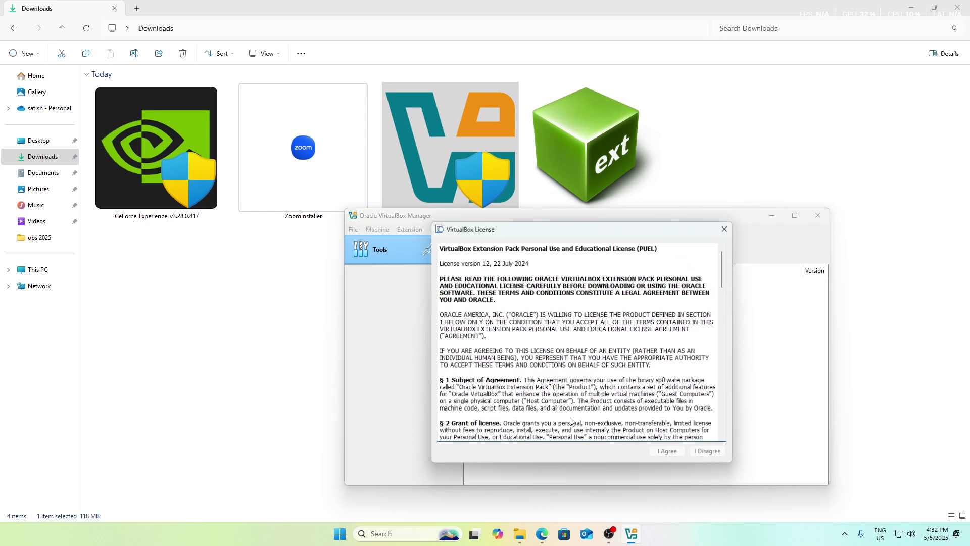
scroll(680, 364, "down", 8)
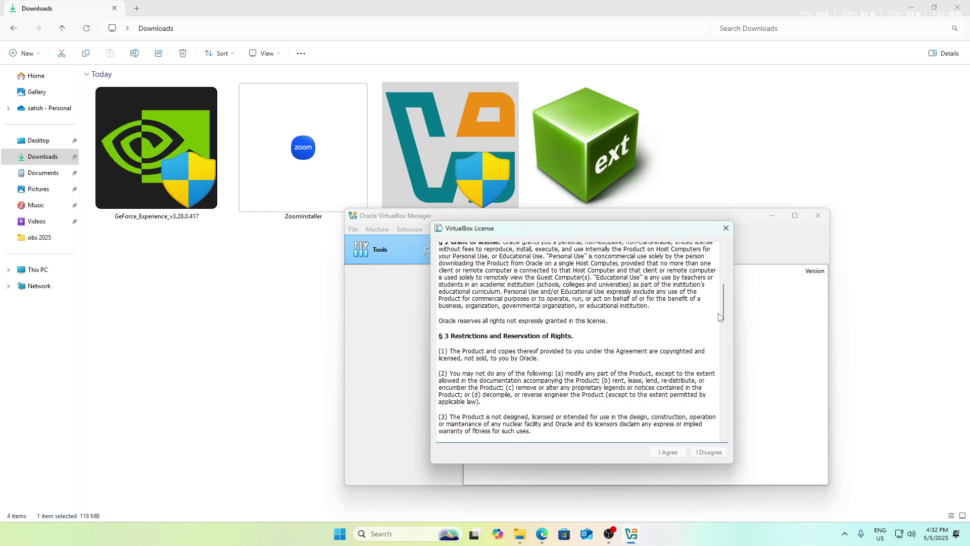
left_click_drag(725, 310, 724, 438)
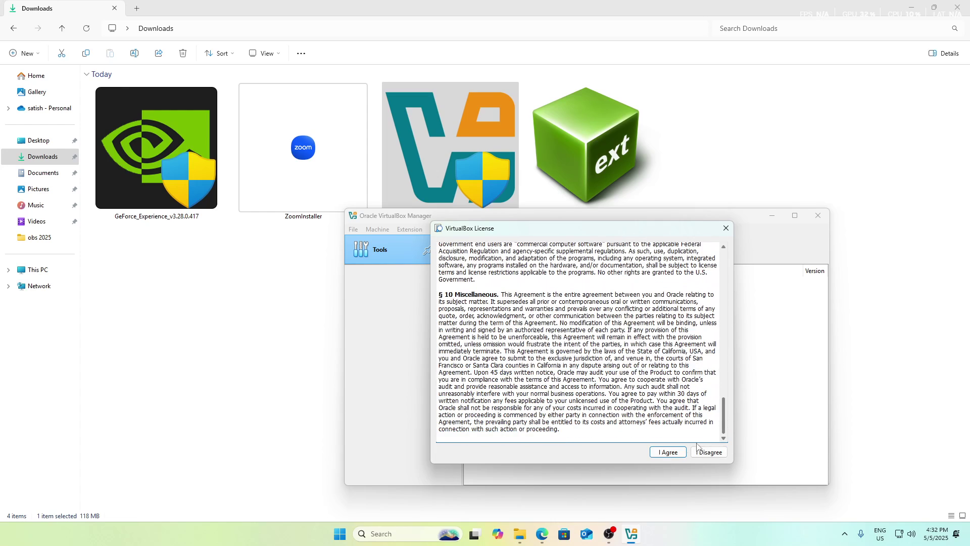
left_click(668, 452)
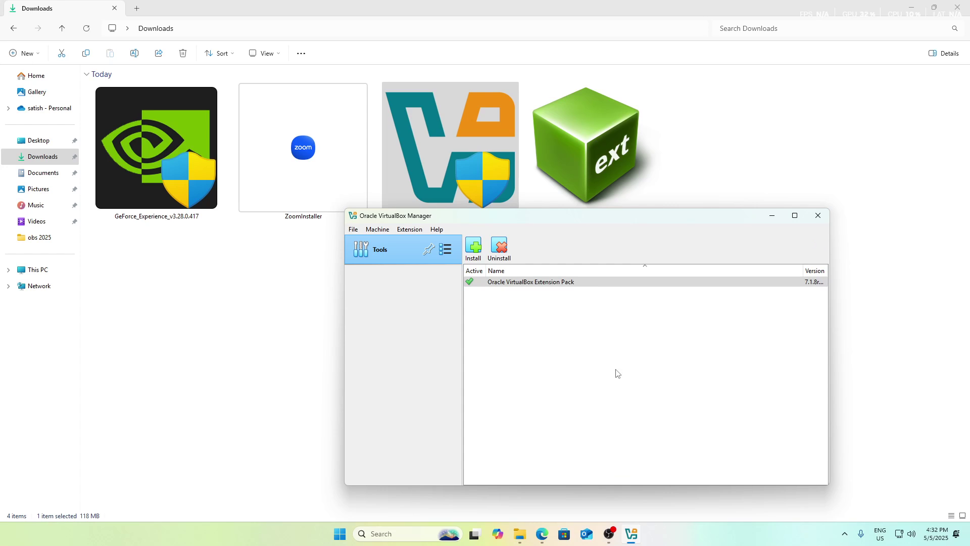
- Check the Oracle VirtualBox Extension Pack entry, and close both VirtualBox Manager and the Downloads window
left_click(647, 355)
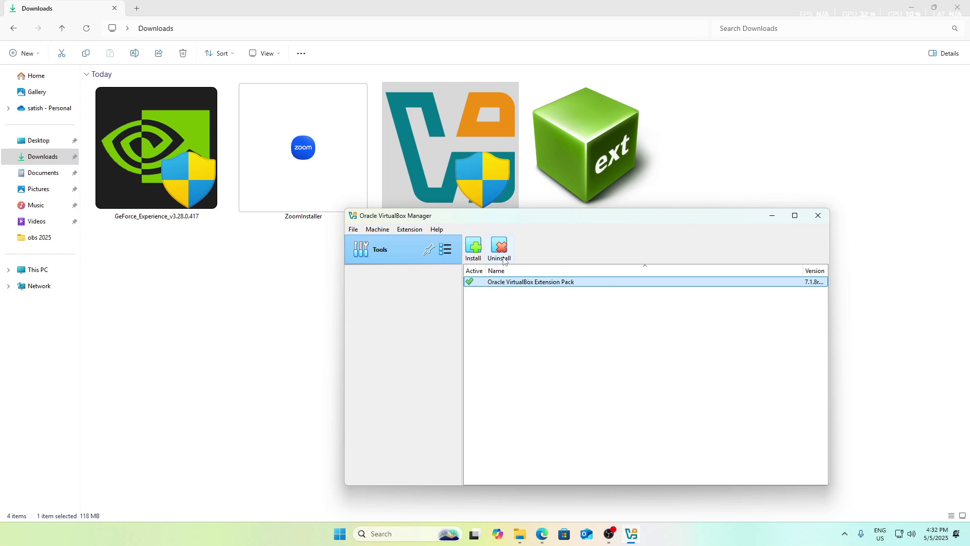
left_click(517, 289)
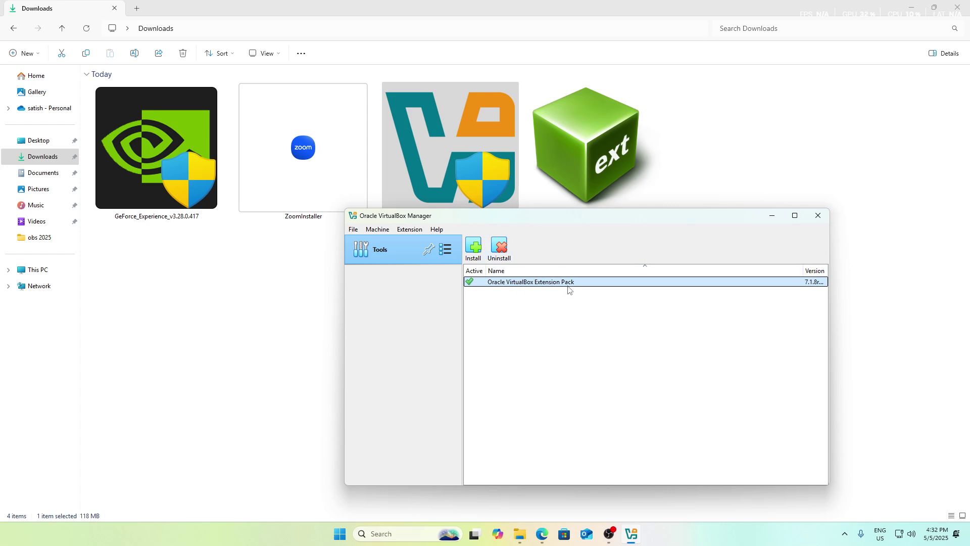
left_click(817, 216)
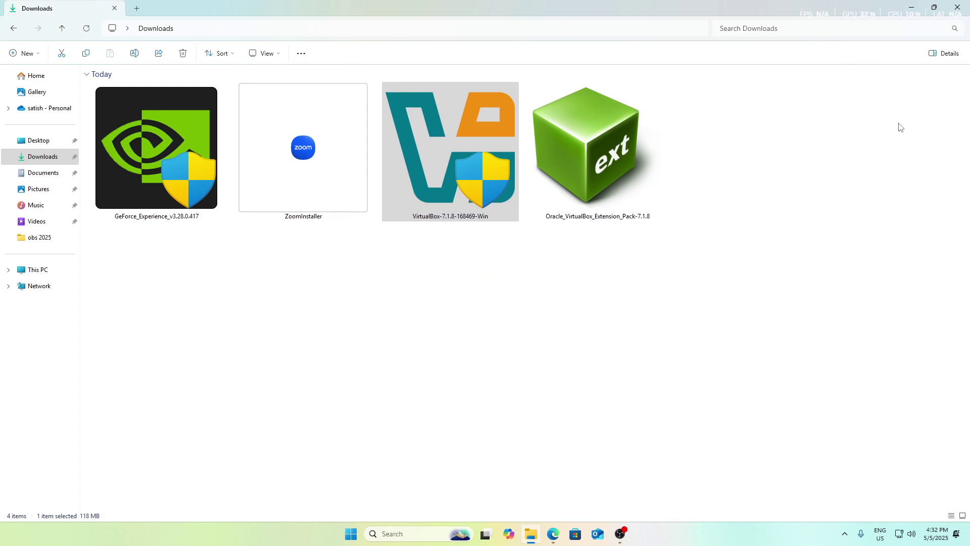
left_click(951, 11)
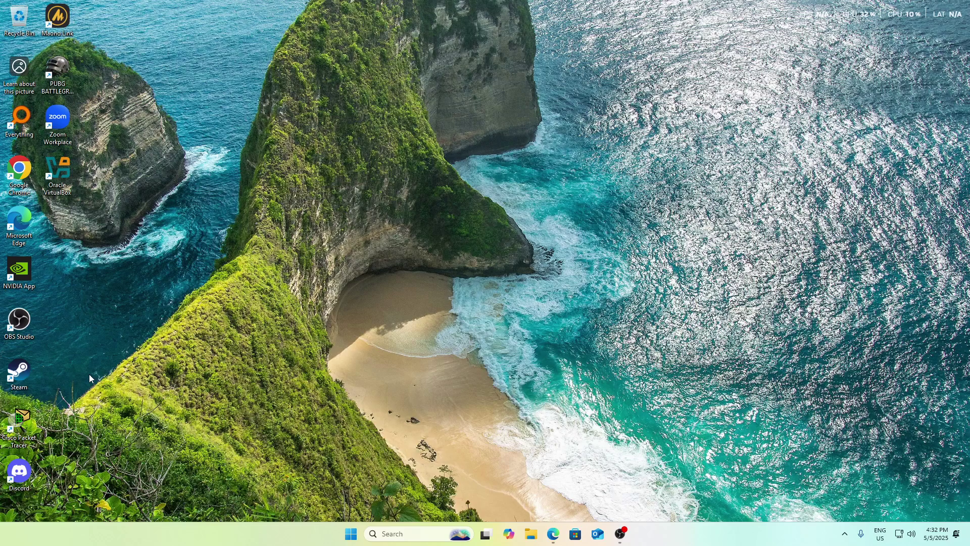
- Search Windows for "virt" and launch Oracle VirtualBox from the results
key("super")
type("vi")
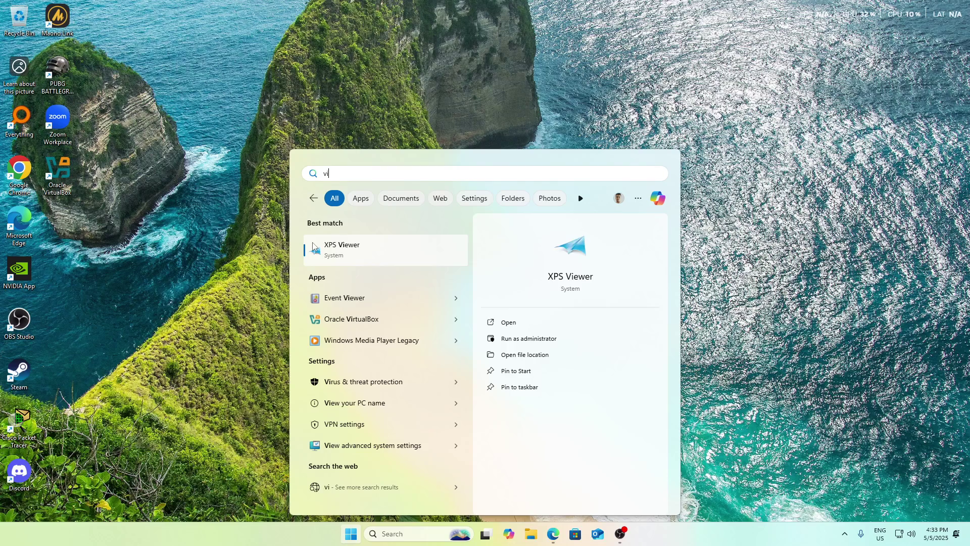
type("rt")
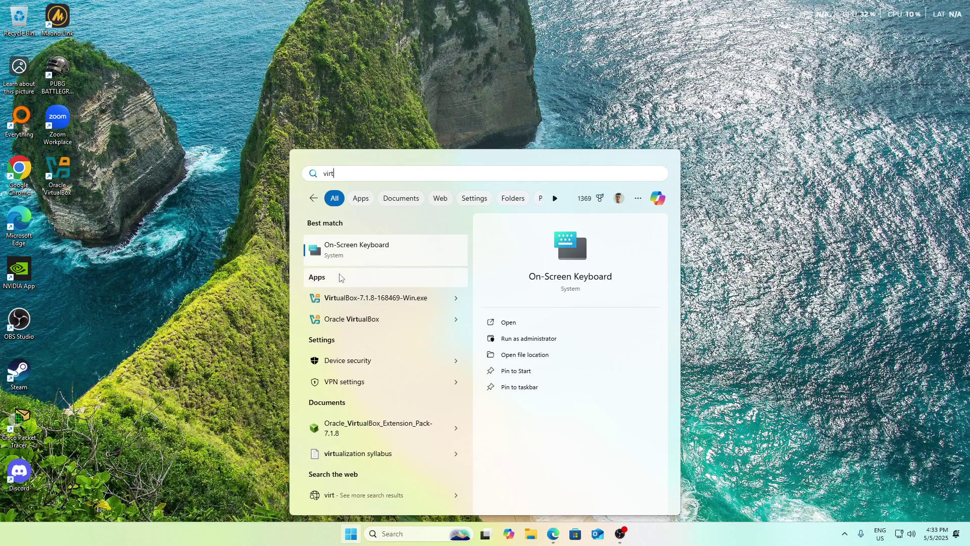
left_click(346, 319)
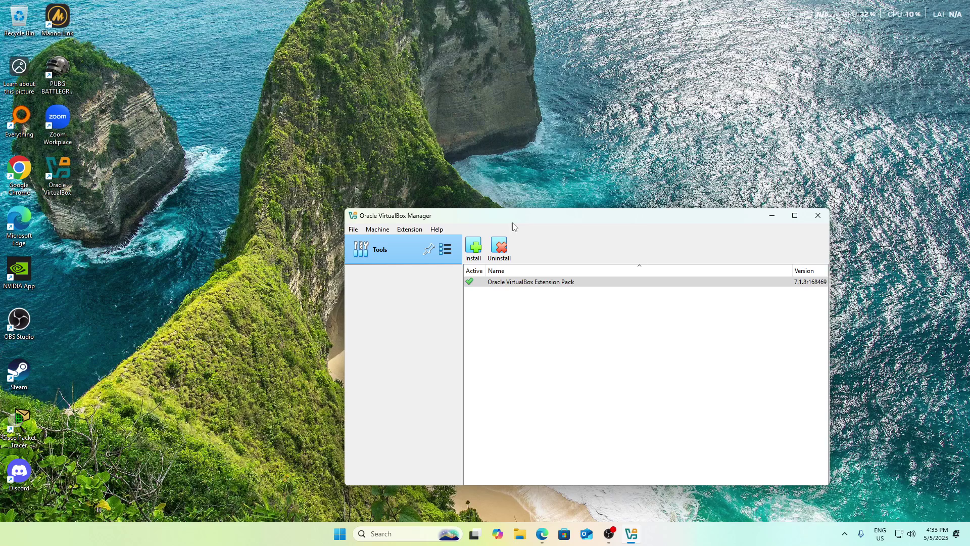
- Examine the machine and file commands available in VirtualBox Manager, and close the program
left_click(387, 231)
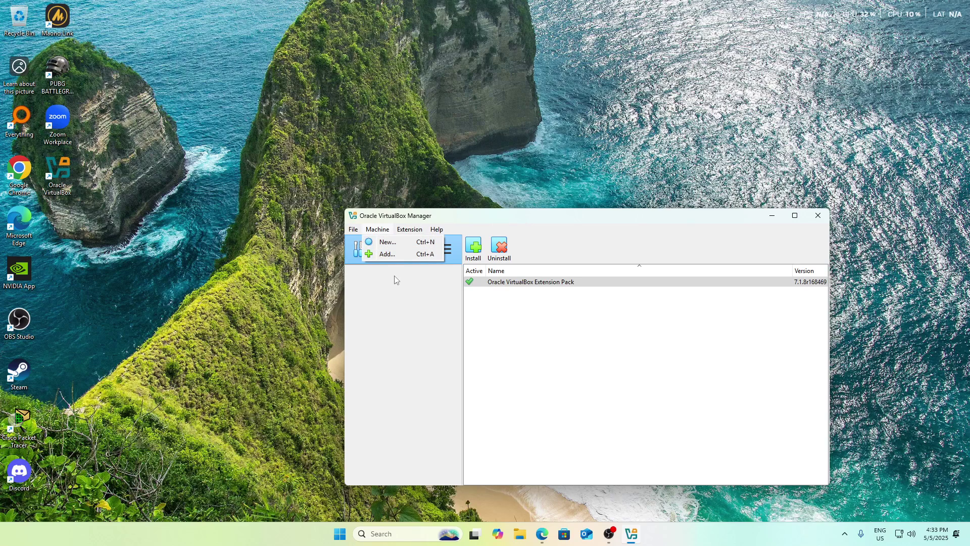
left_click(387, 231)
left_click(387, 232)
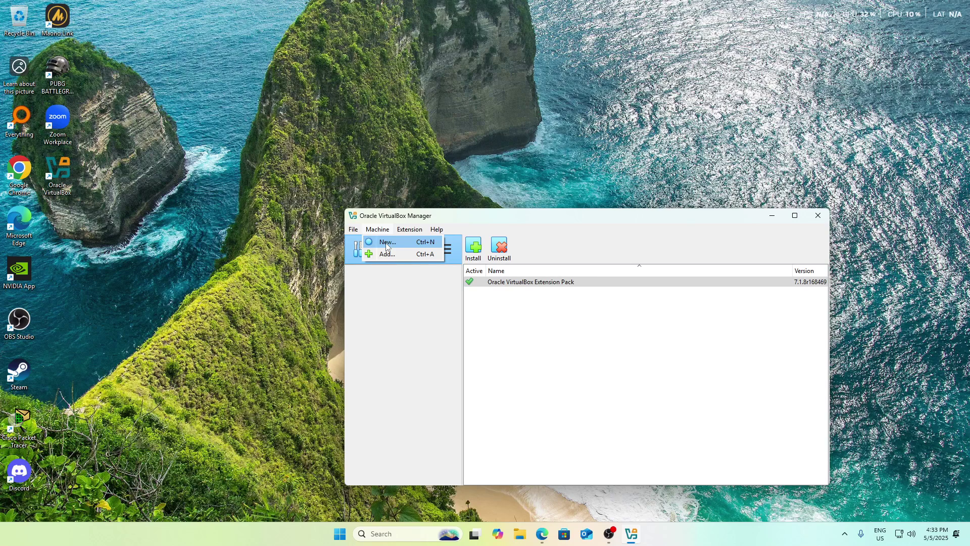
left_click(398, 279)
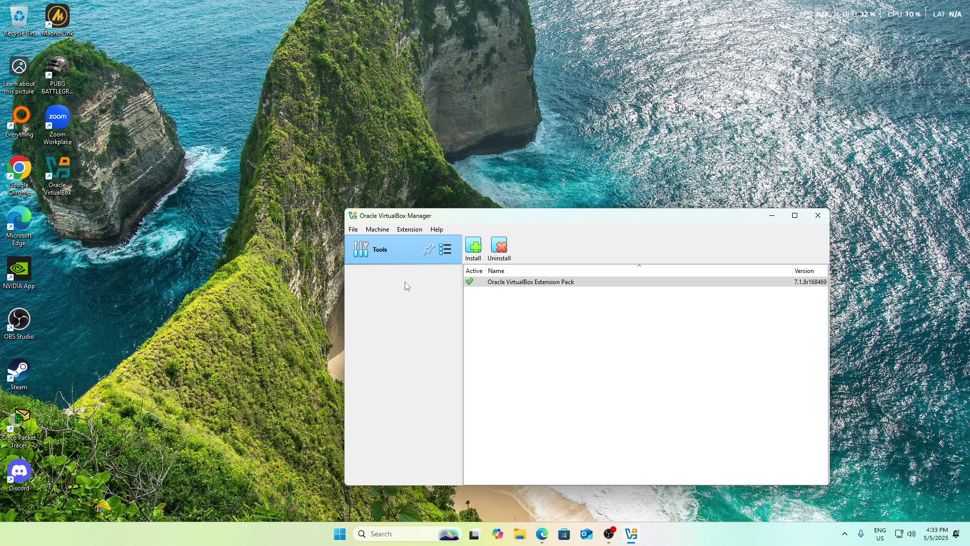
left_click(354, 231)
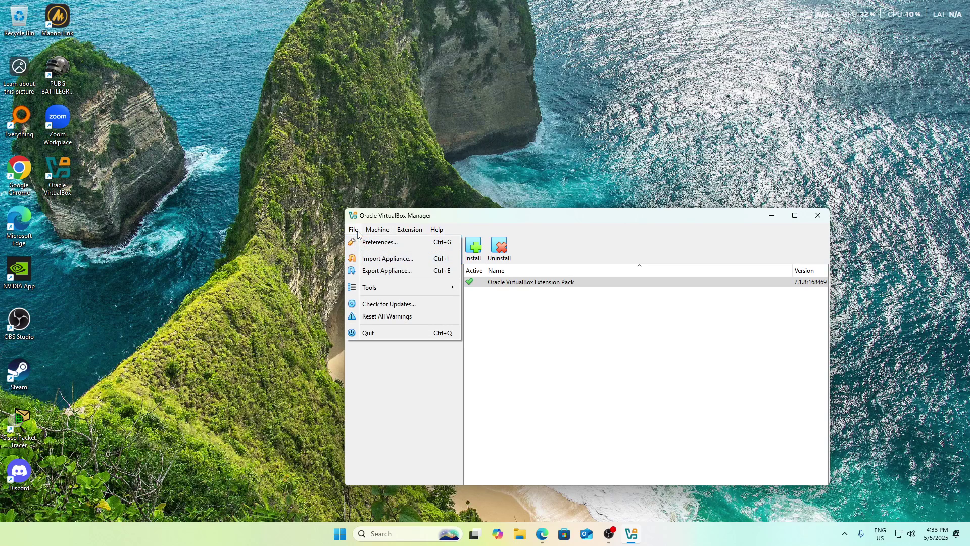
left_click(521, 353)
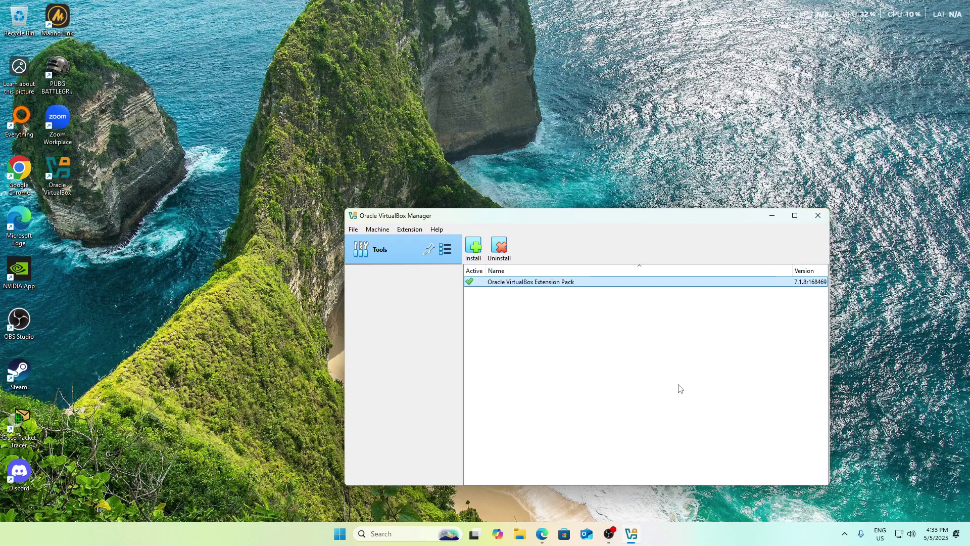
left_click(818, 215)
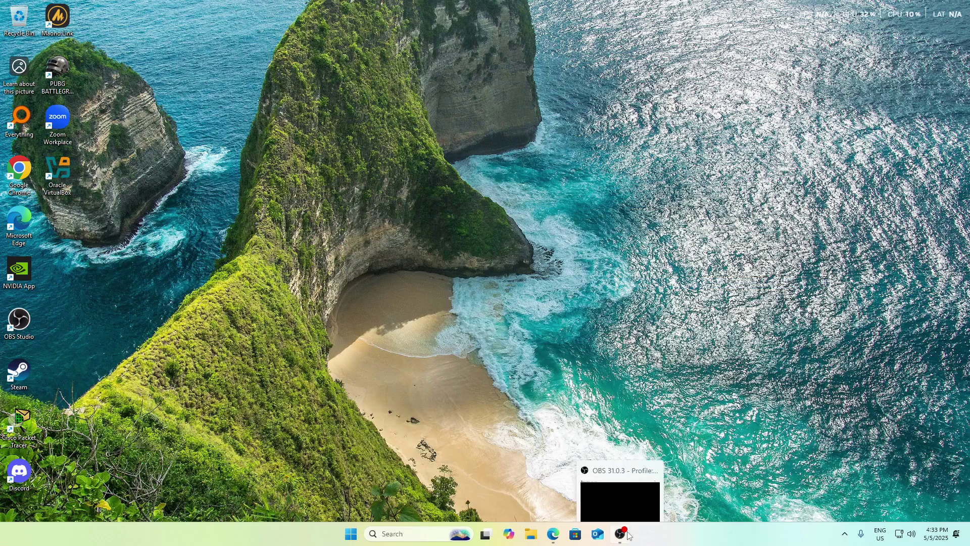